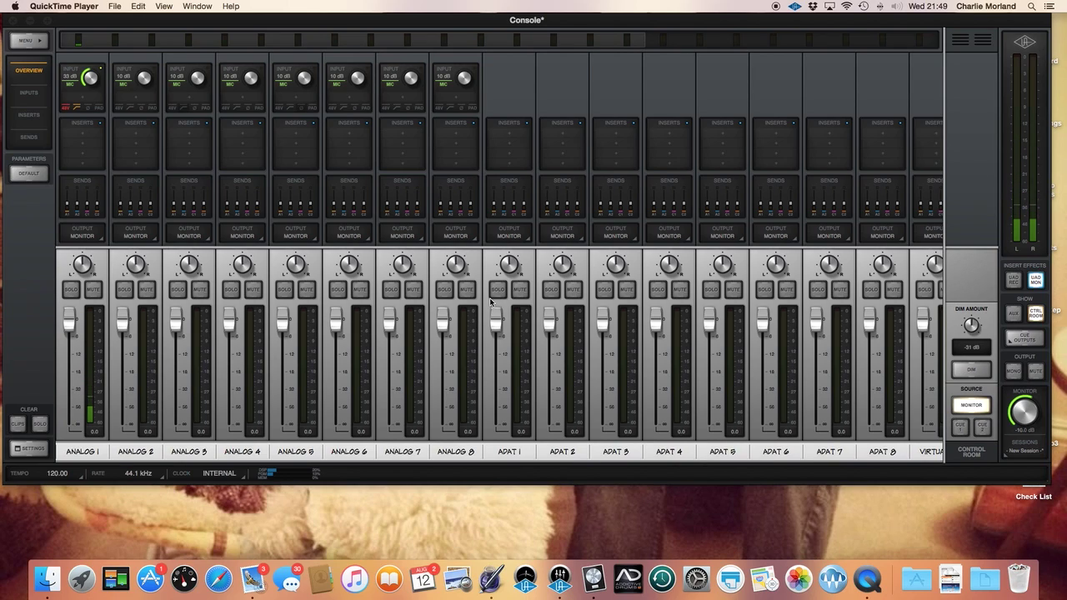
Look over the Console mixer's channels, from the analog inputs across to the virtual channels and back
click(565, 44)
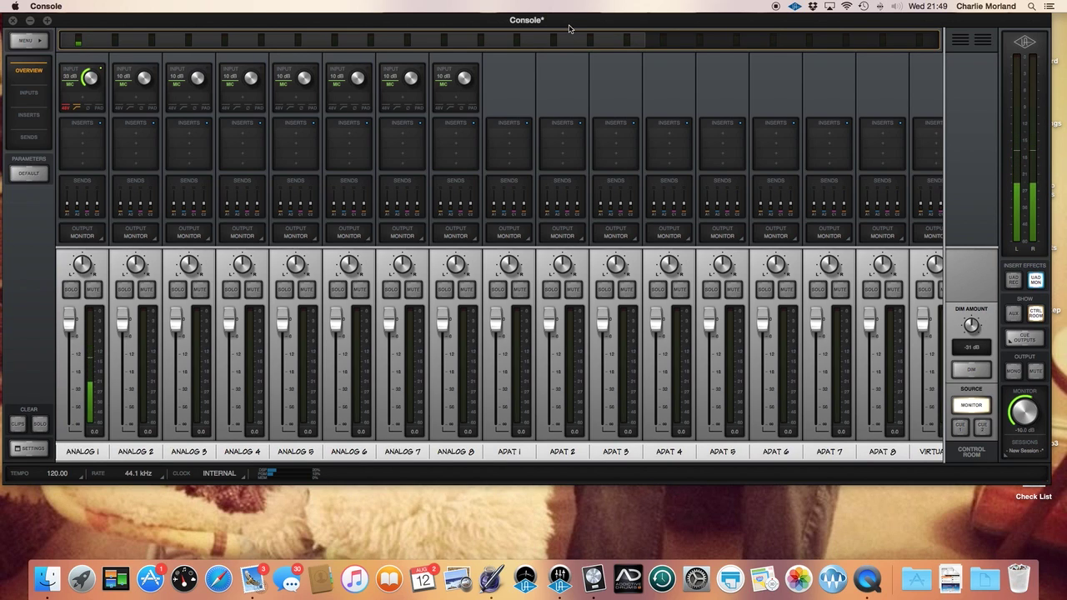
click(568, 27)
drag(568, 27, 564, 28)
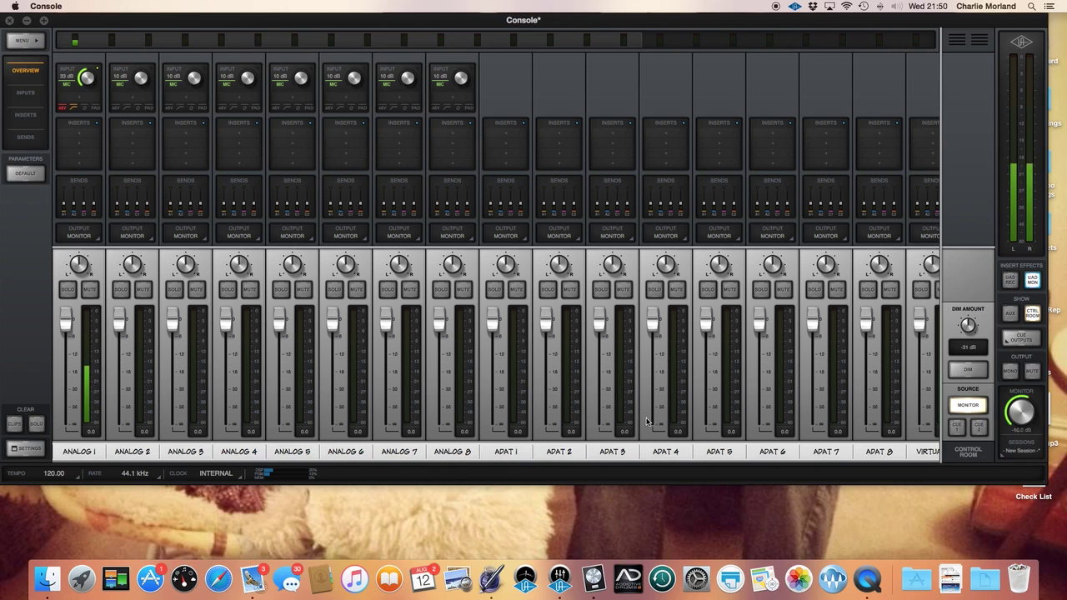
drag(476, 37, 829, 42)
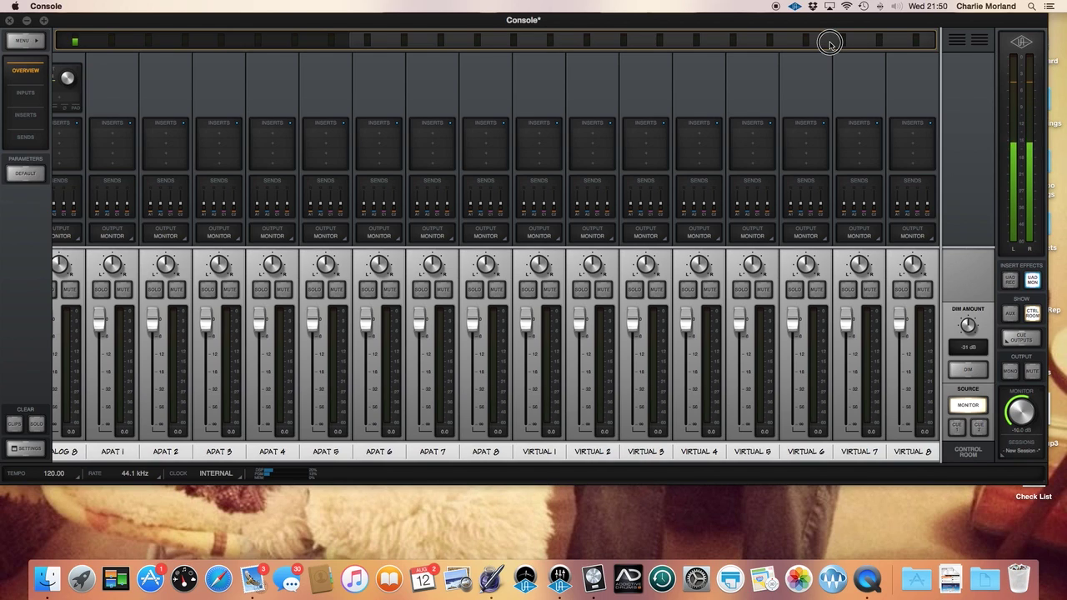
drag(830, 42, 466, 43)
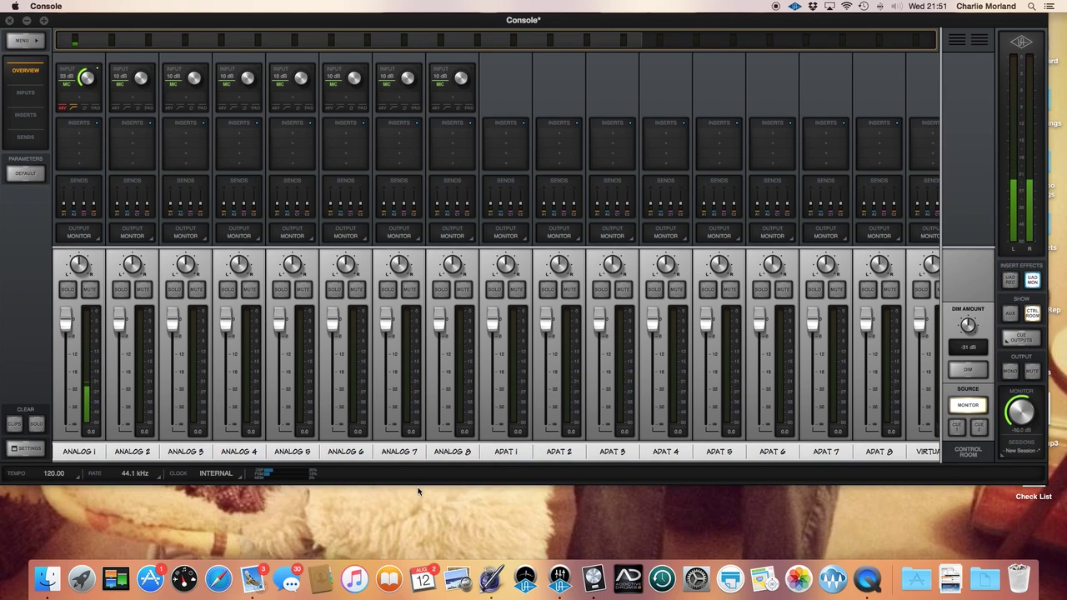
Switch to Logic Pro X and route the drum tracks, Kick through Audio 8, to Output 17-18 (VIRTUAL 1/2)
click(599, 572)
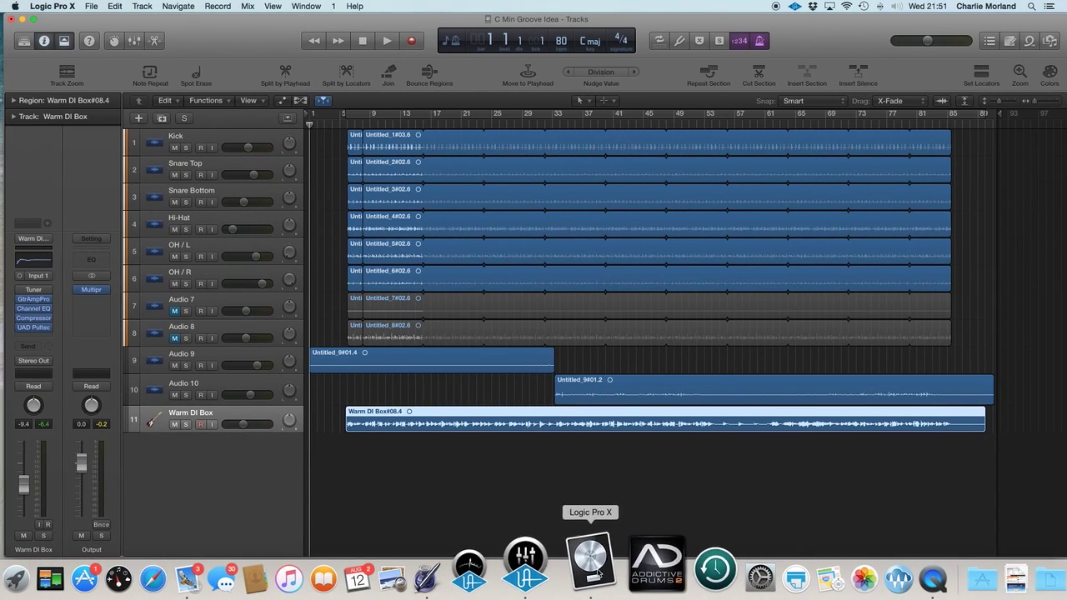
drag(249, 36, 246, 36)
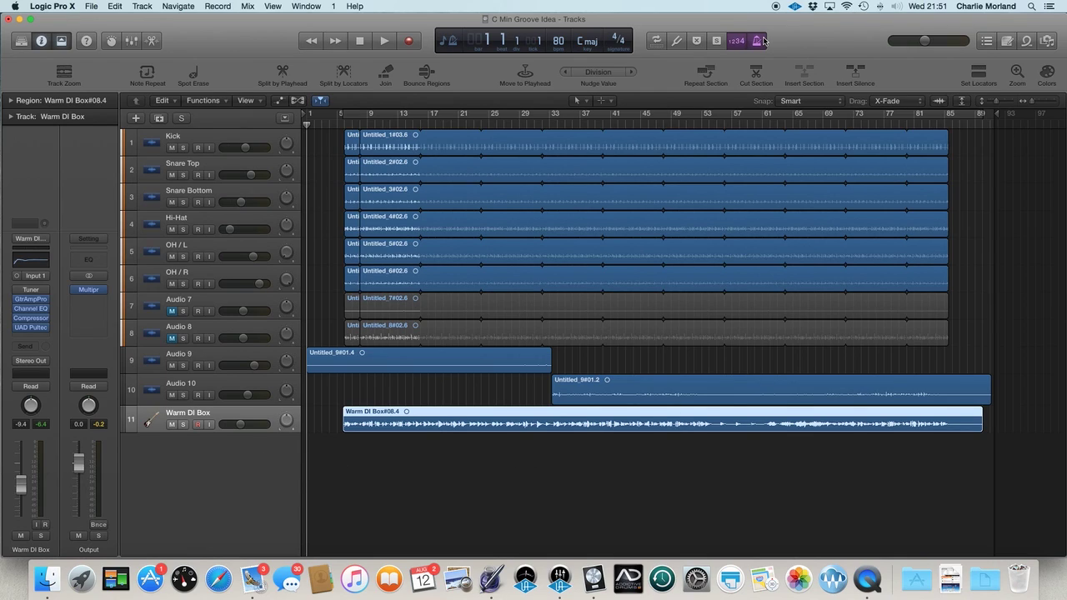
click(256, 141)
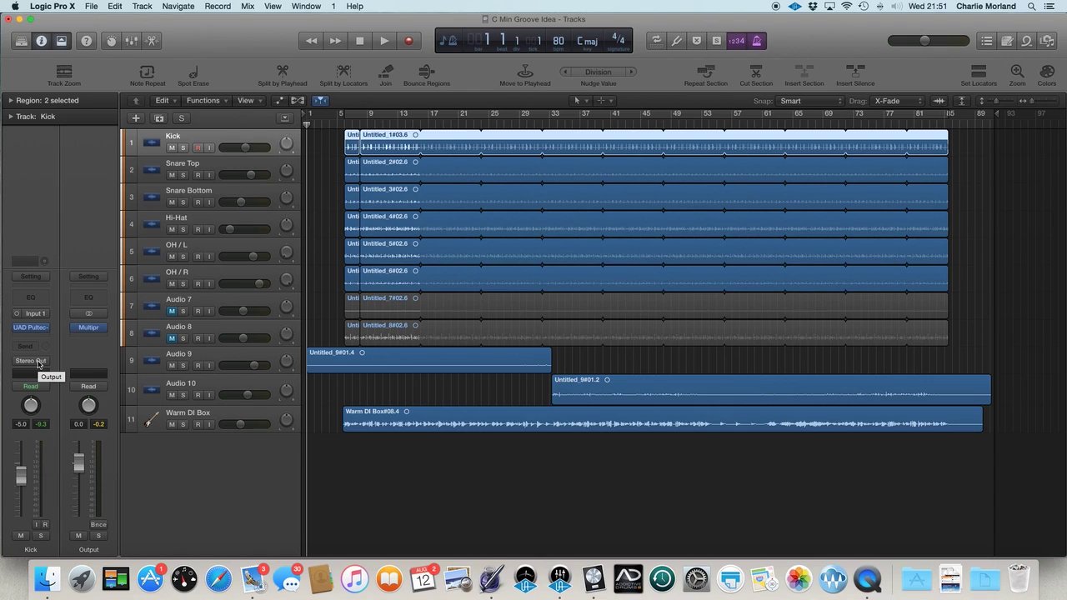
shift+click(230, 331)
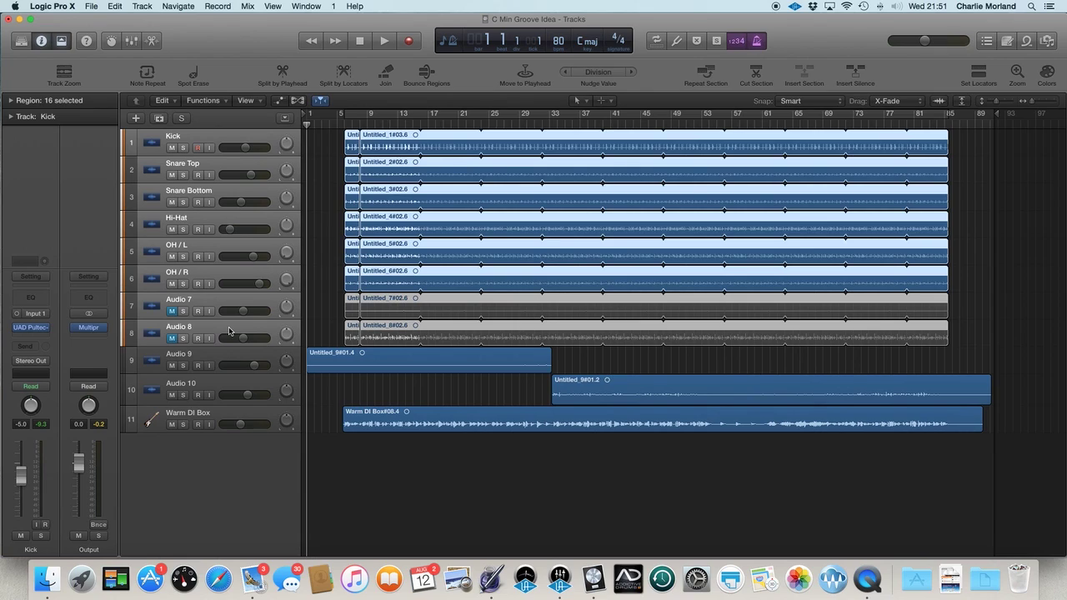
click(42, 364)
mouse_move(38, 391)
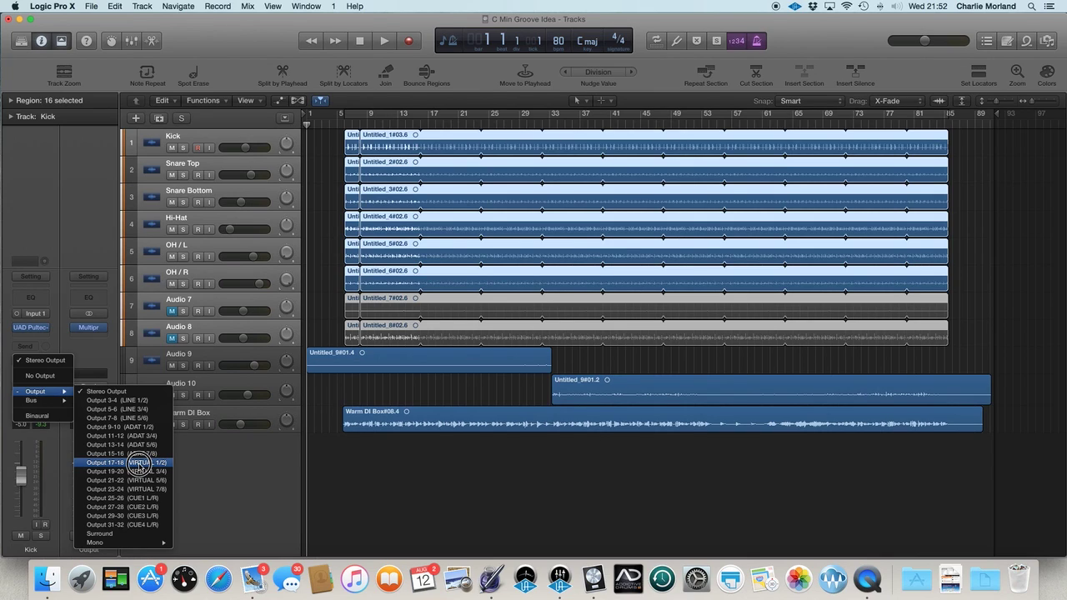
click(139, 465)
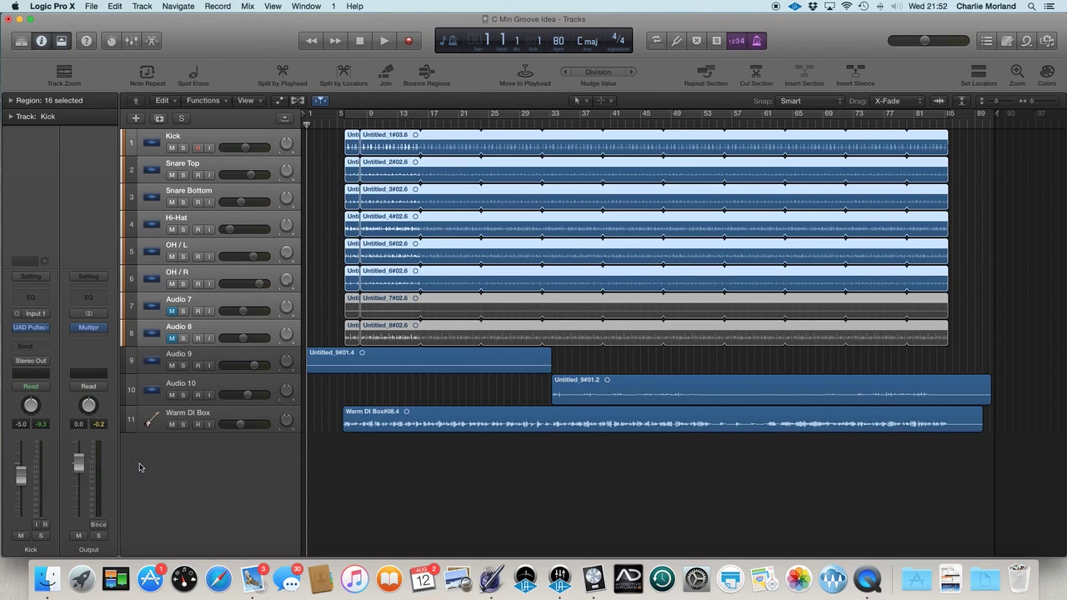
Route the Audio 9 and Audio 10 tracks to Output 19-20 (VIRTUAL 3/4)
click(228, 356)
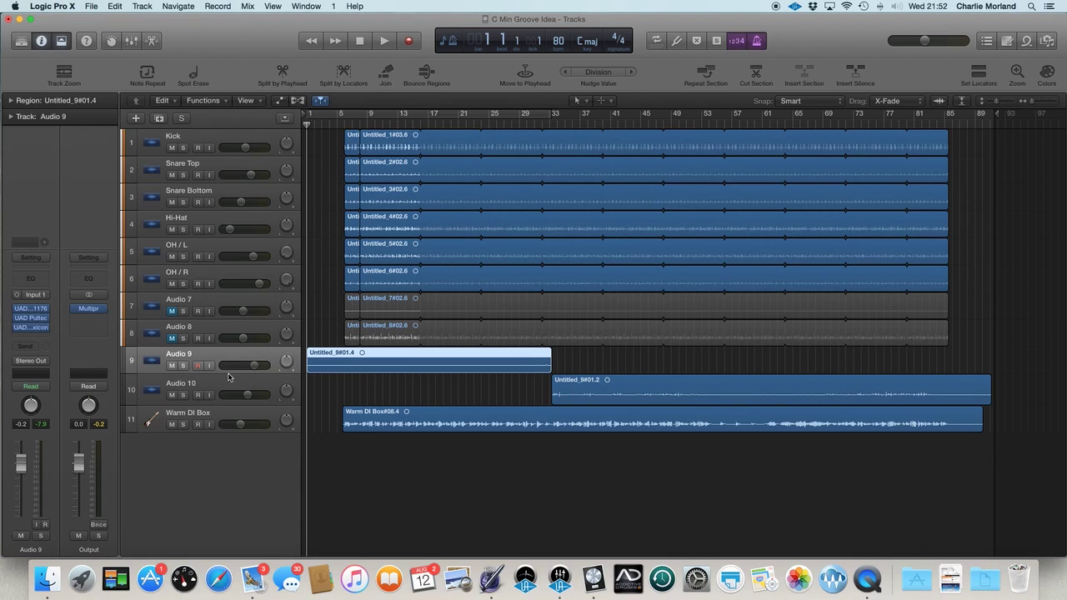
shift+click(229, 388)
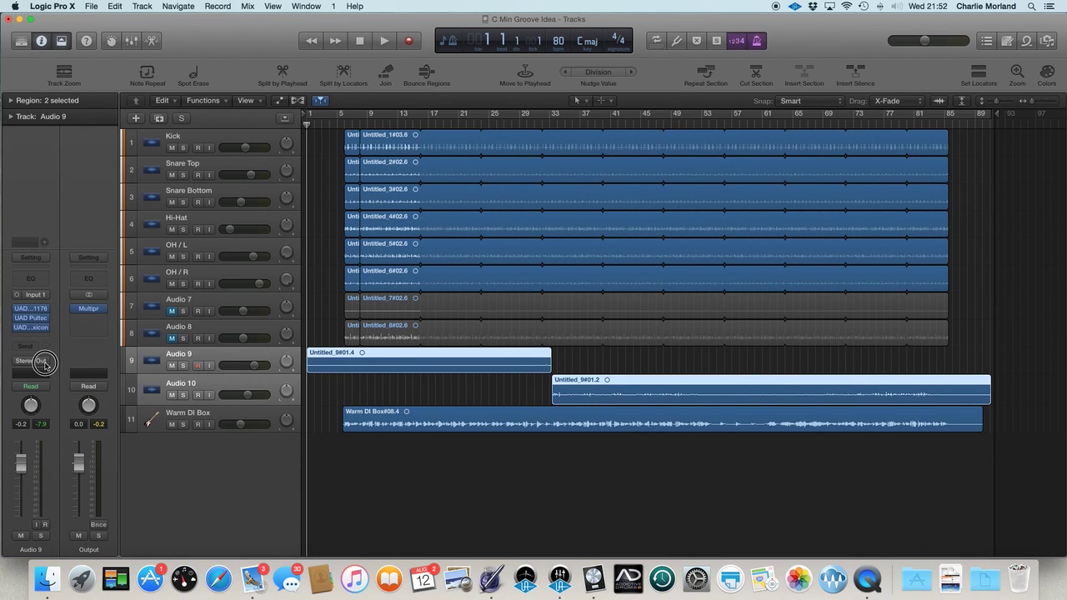
click(46, 365)
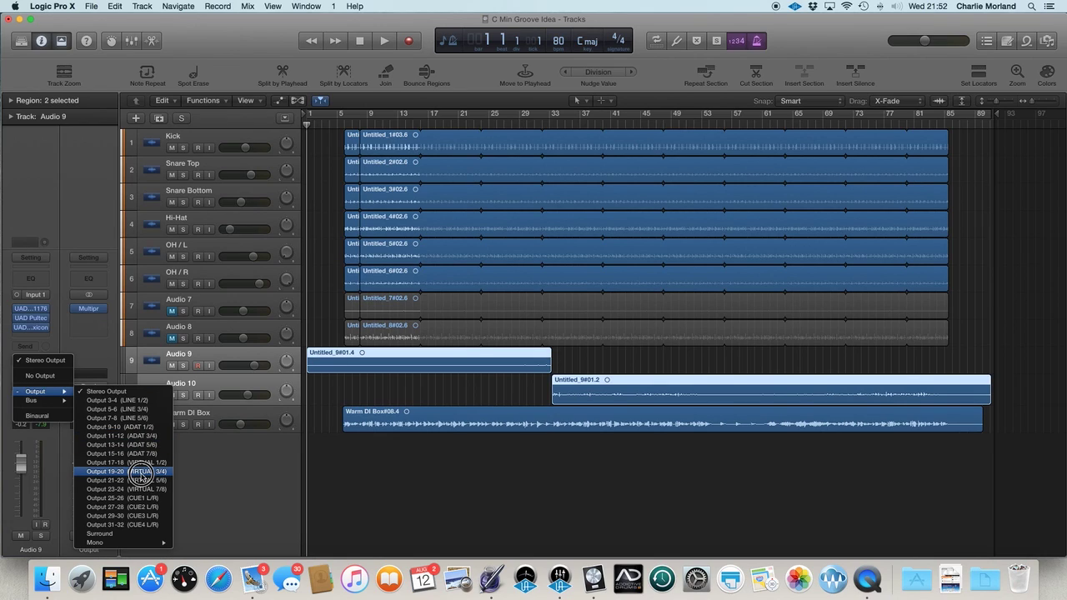
click(139, 472)
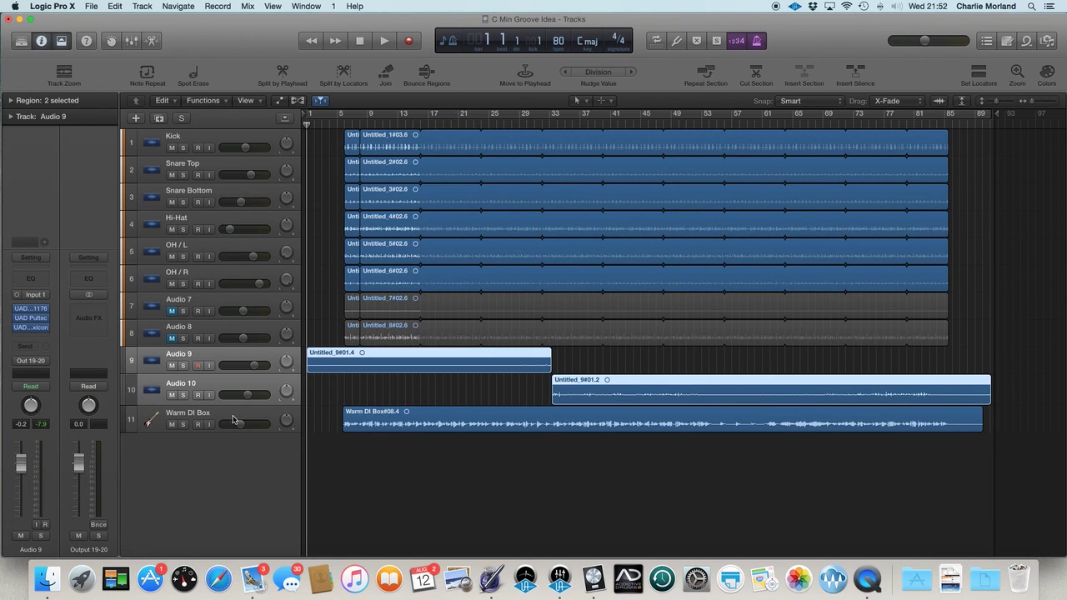
Route the Warm DI Box track to Output 21-22 (VIRTUAL 5/6)
click(235, 420)
click(41, 361)
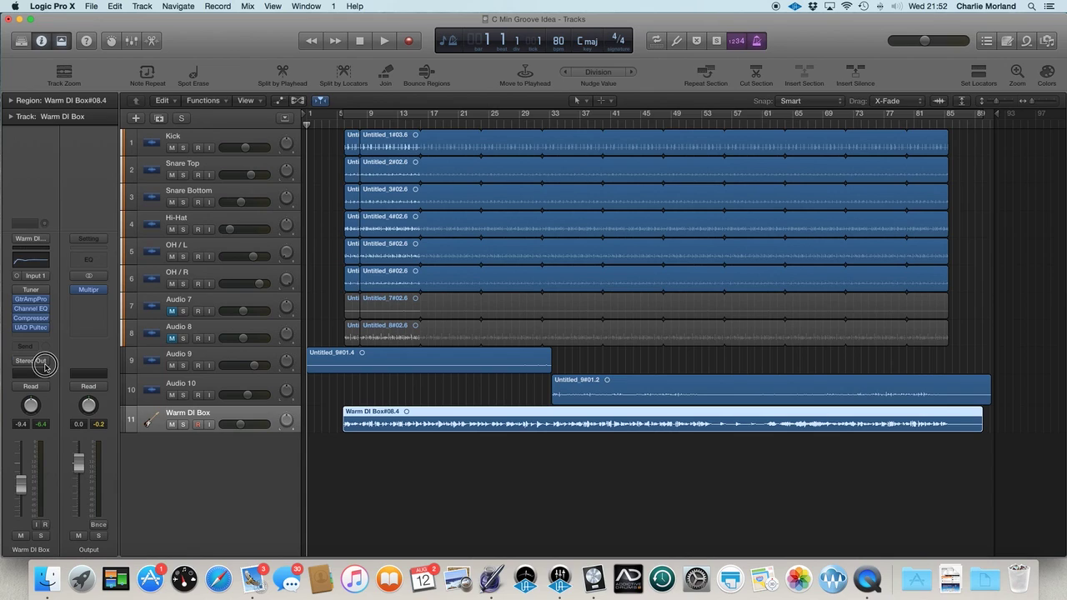
mouse_move(47, 393)
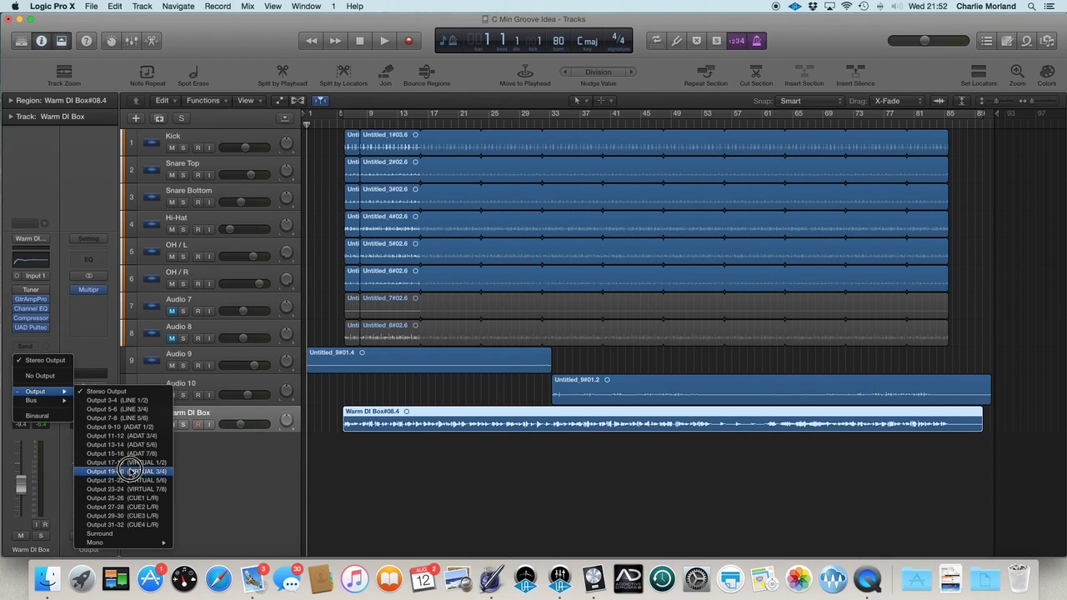
click(131, 481)
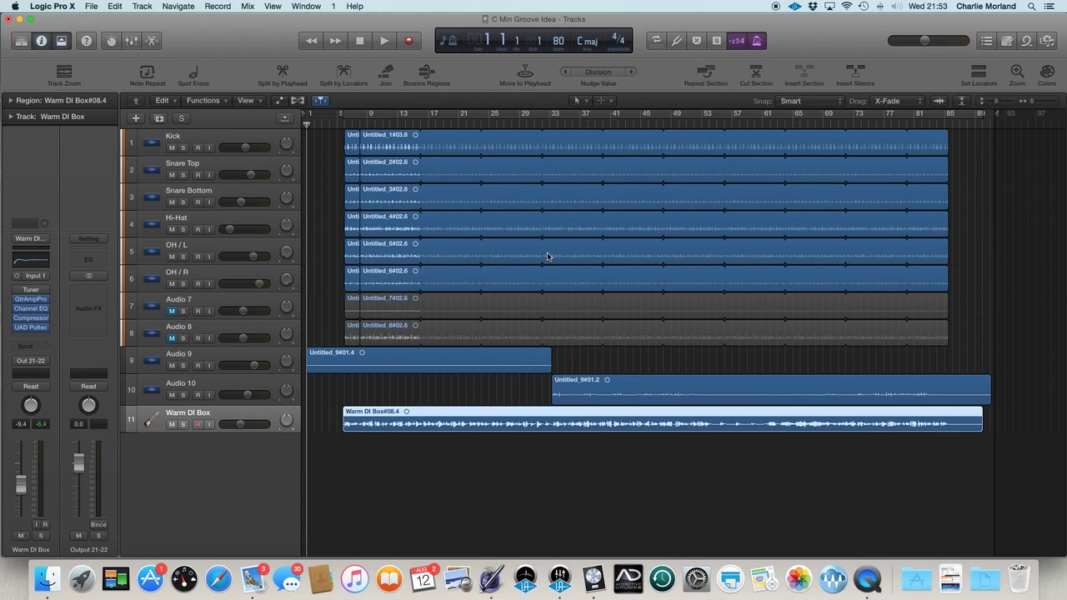
Open the metronome's project settings and bring up the output choices for its click
right_click(757, 42)
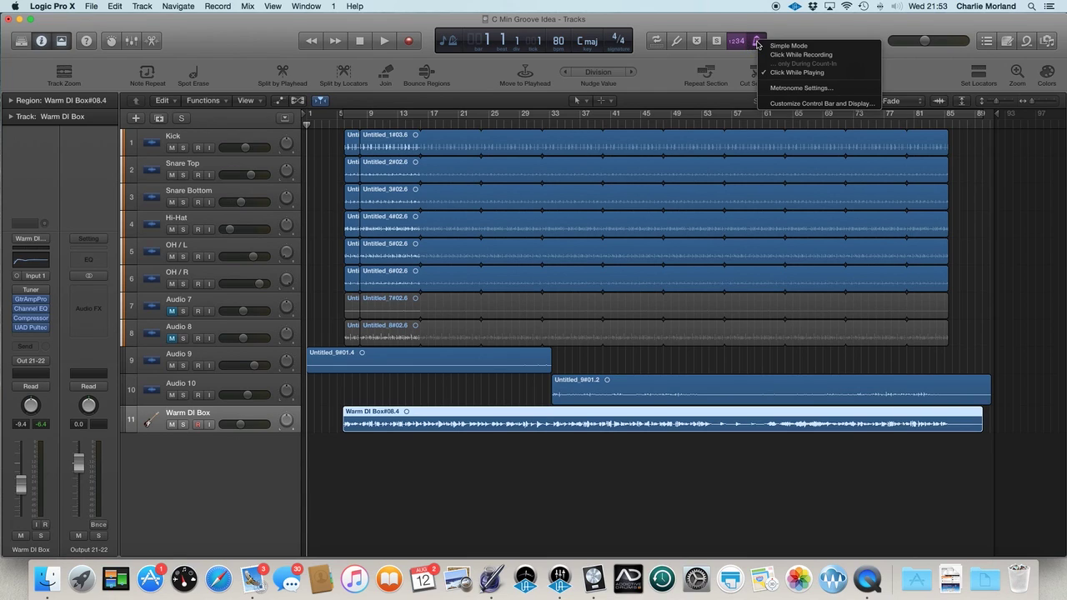
click(776, 88)
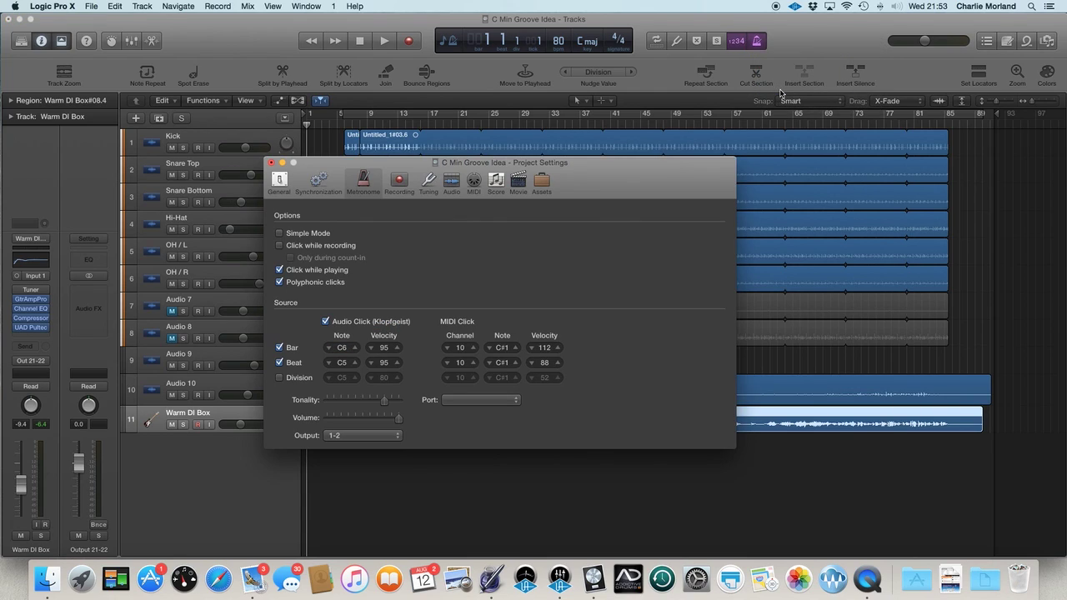
click(398, 436)
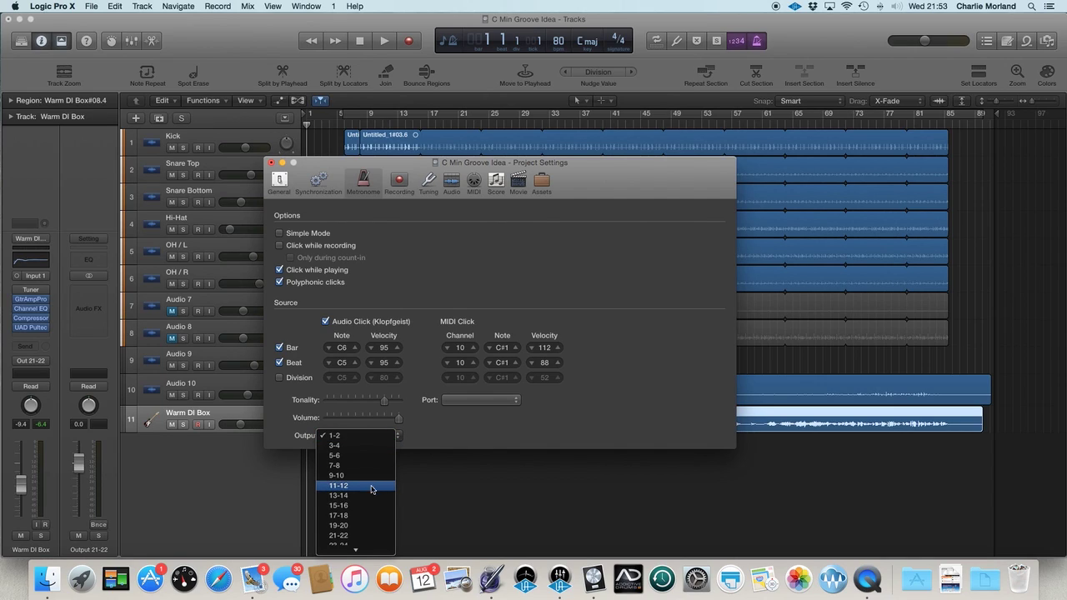
scroll(370, 492, down, 2)
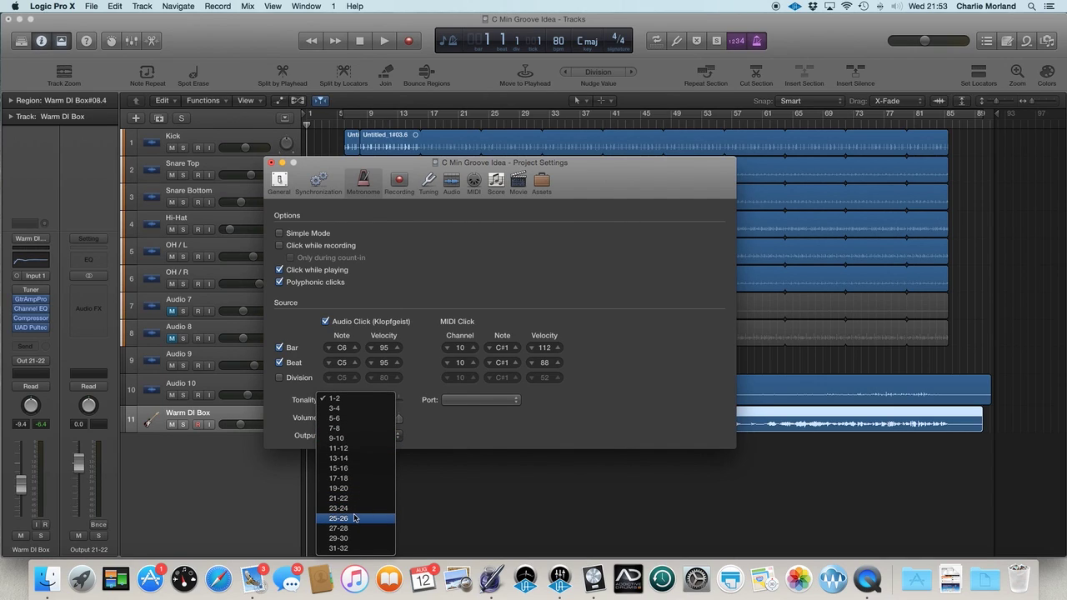
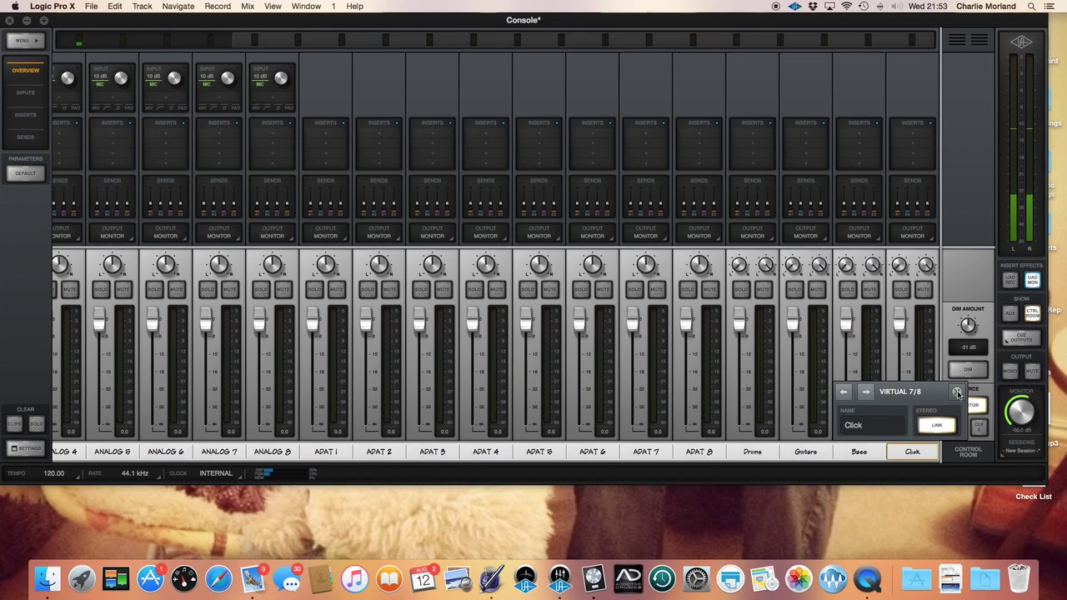
Close the Click channel's naming window in Console and re-enter Drums as the name of the Virtual 1/2 channel
click(957, 391)
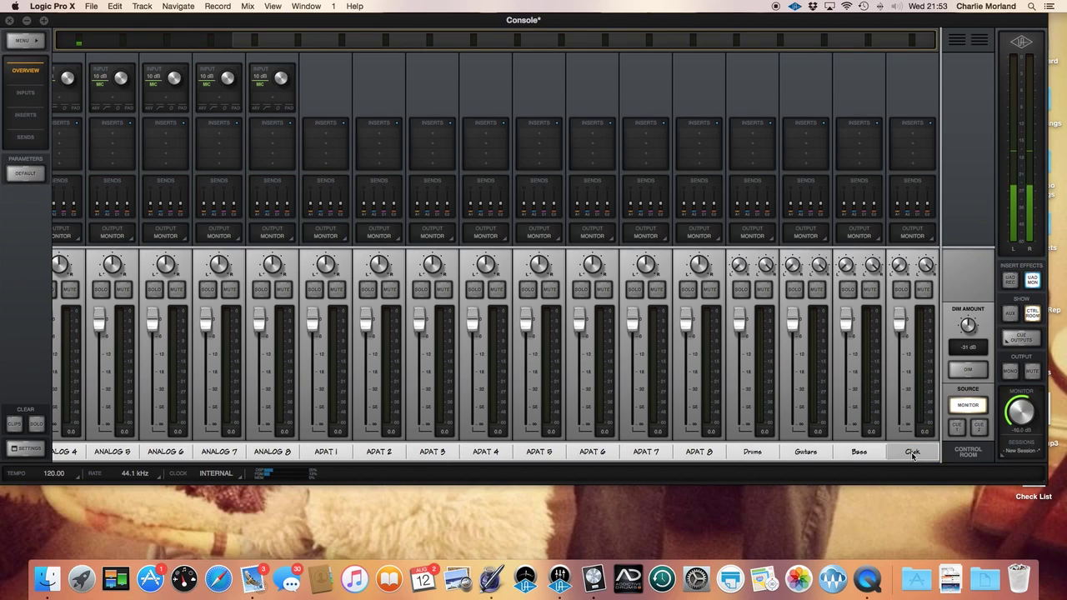
click(755, 451)
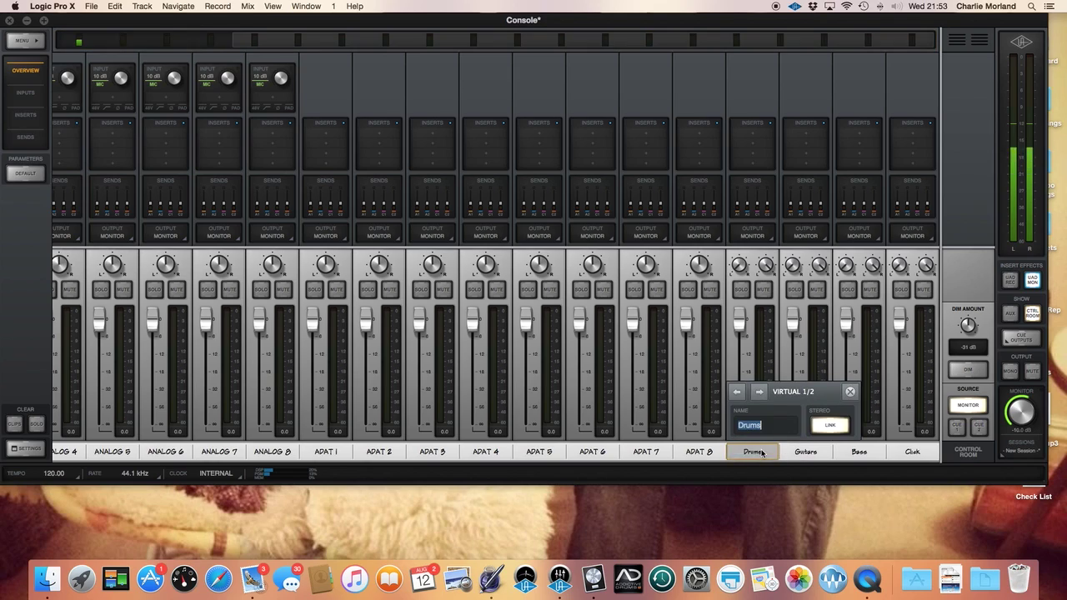
key(BackSpace)
key(Return)
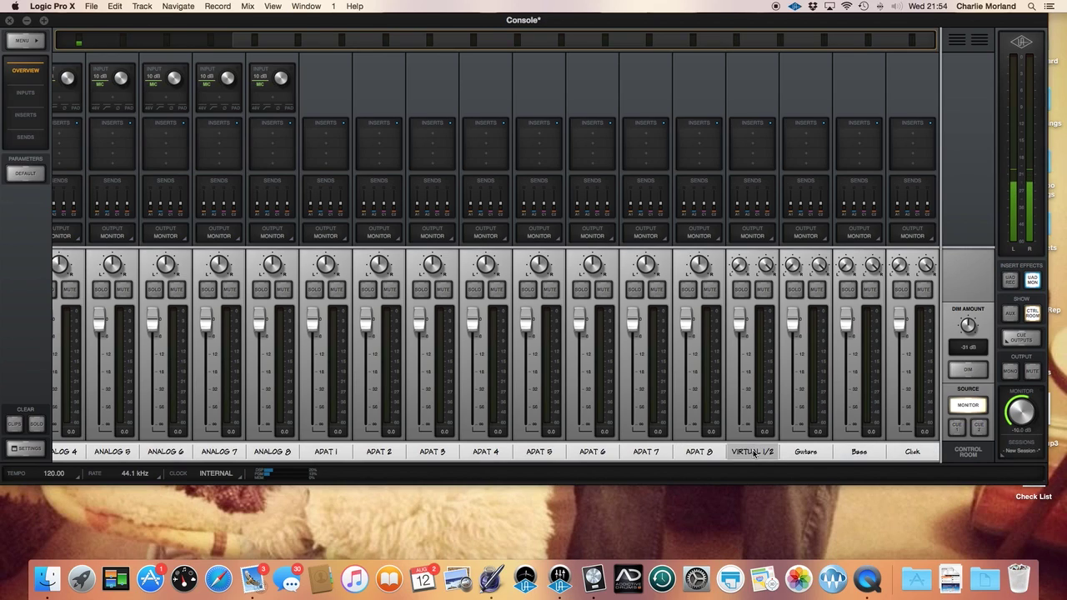
click(753, 452)
text(Dr)
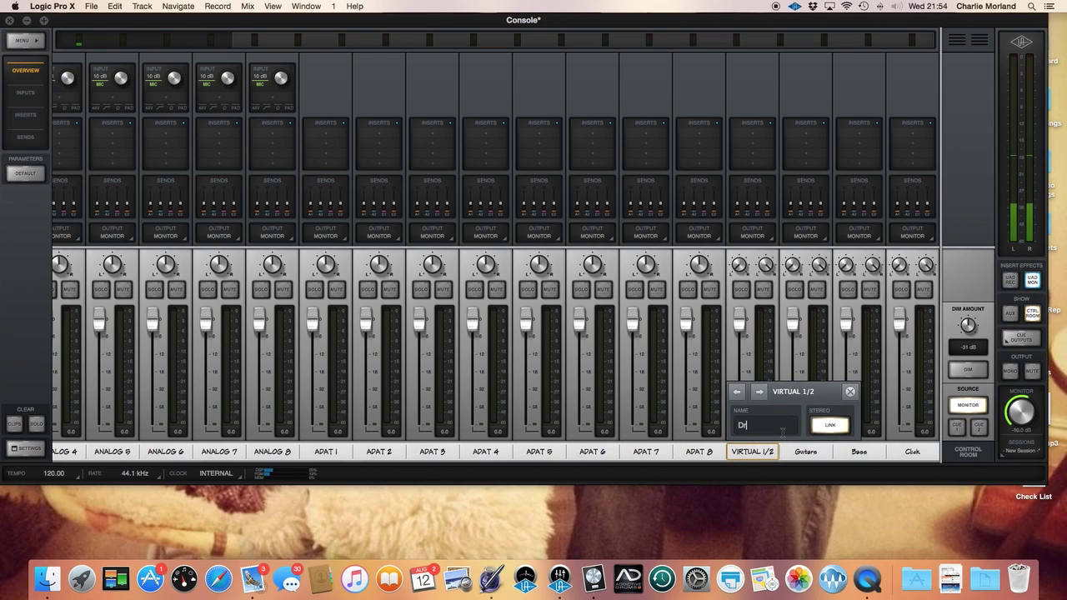
click(849, 391)
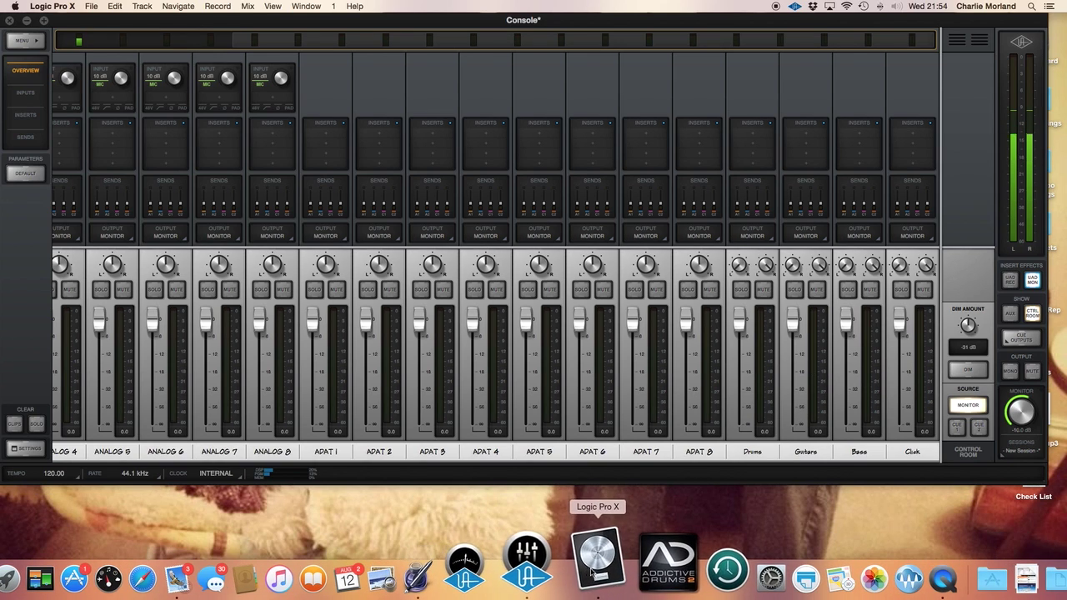
Play the project in Logic Pro X, check the virtual channels' meters in Console, and stop playback in Logic Pro X
click(589, 538)
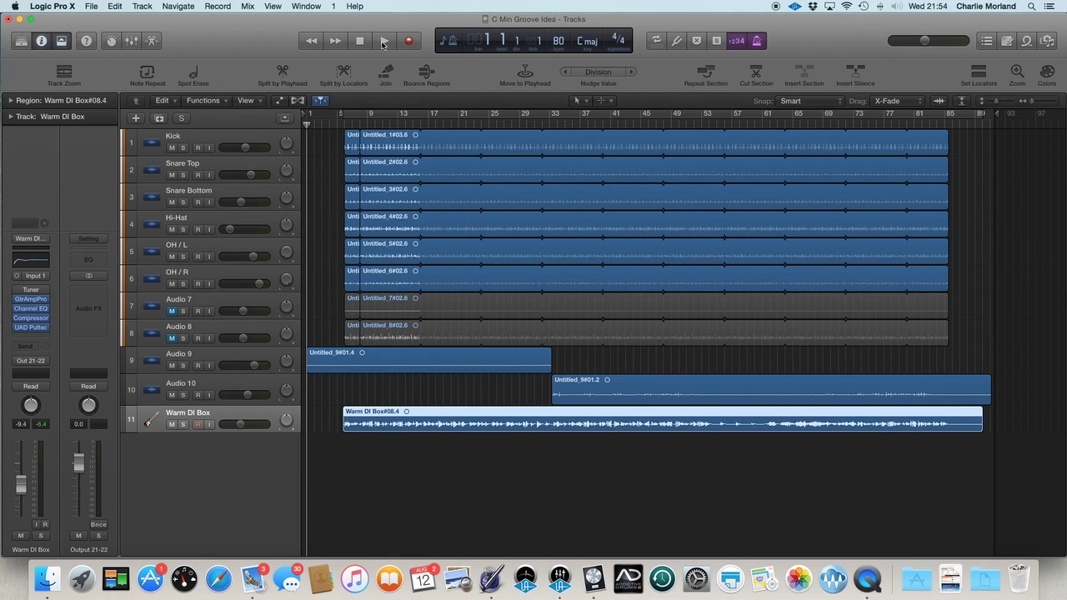
click(381, 43)
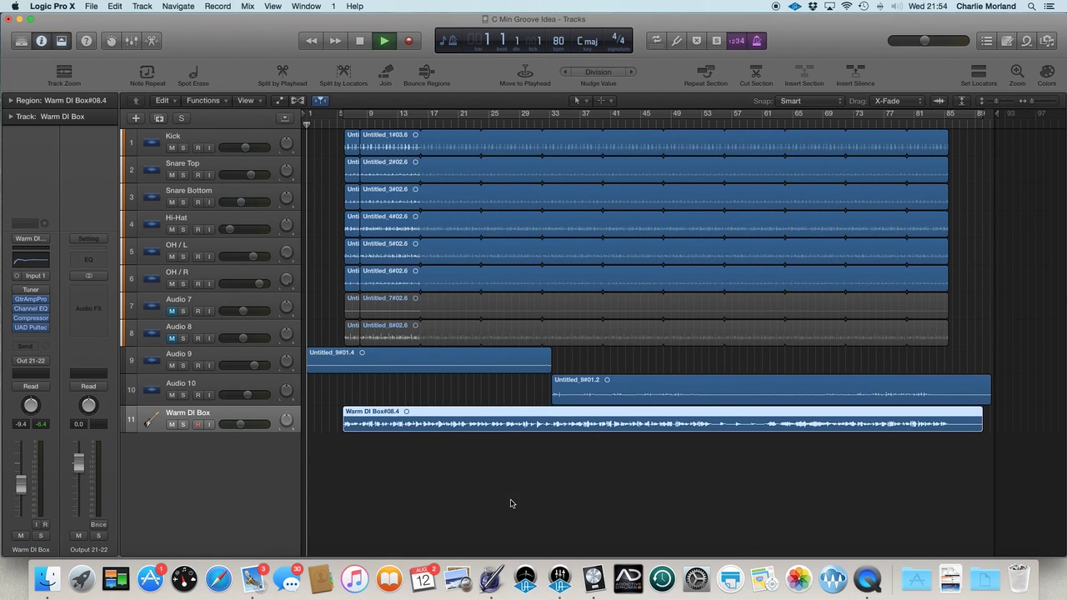
click(560, 571)
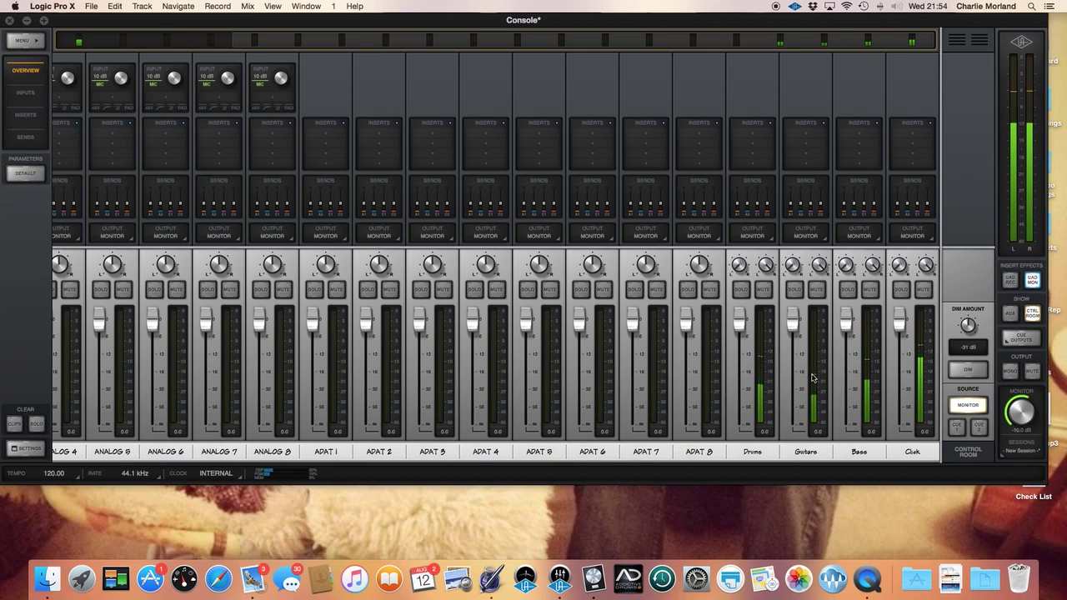
click(968, 404)
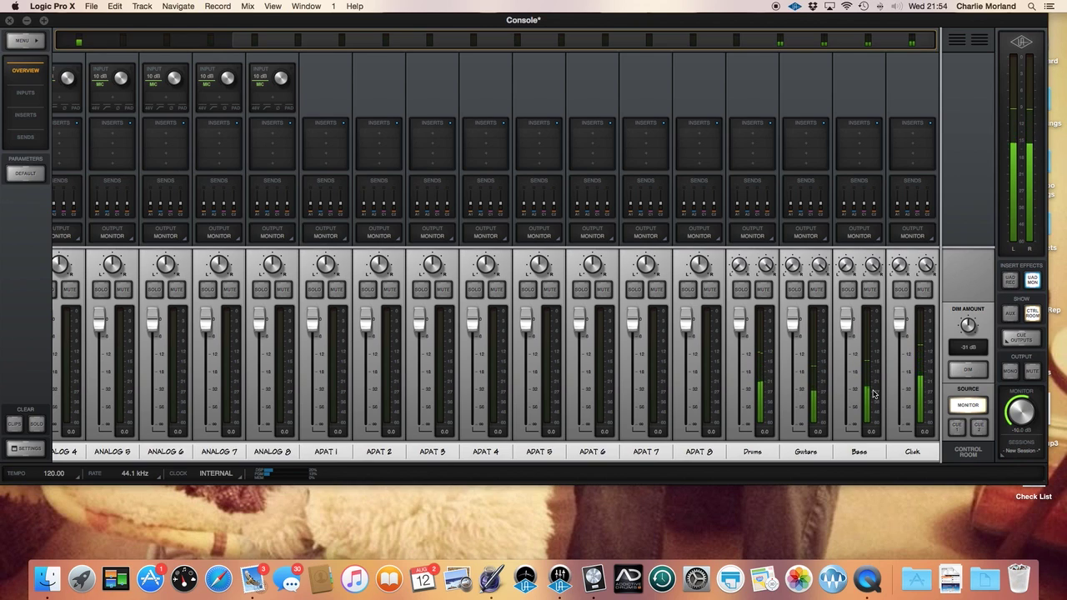
click(591, 572)
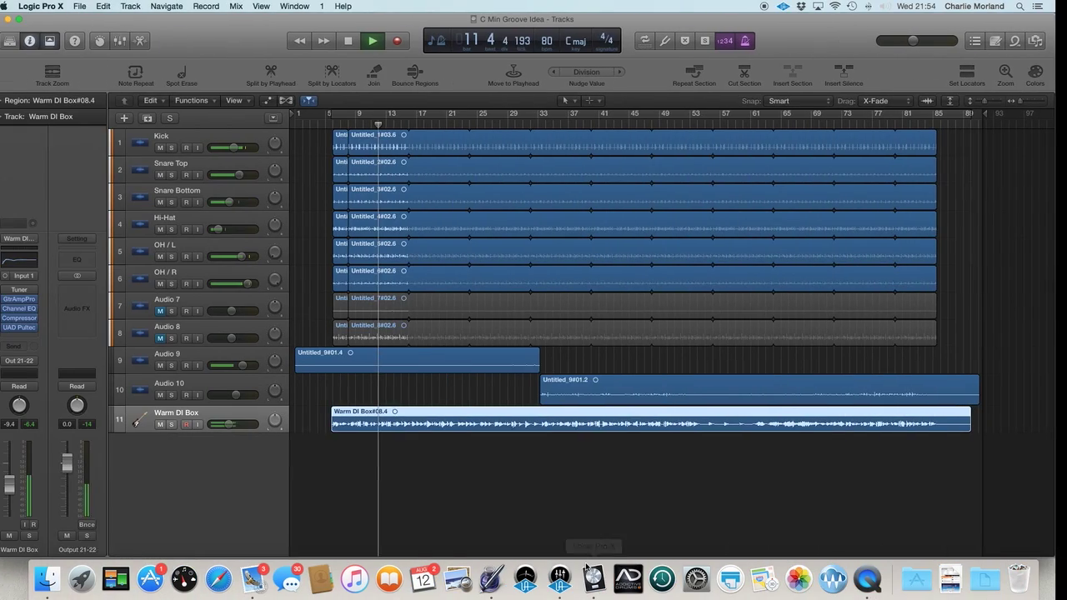
click(361, 47)
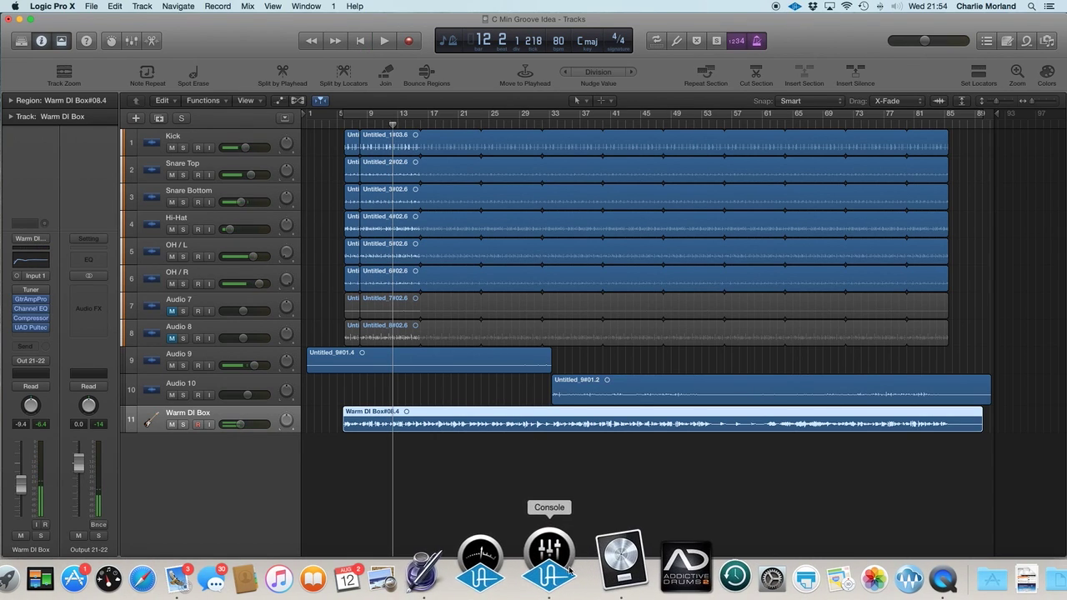
Switch to Console and open the cue outputs settings
click(525, 577)
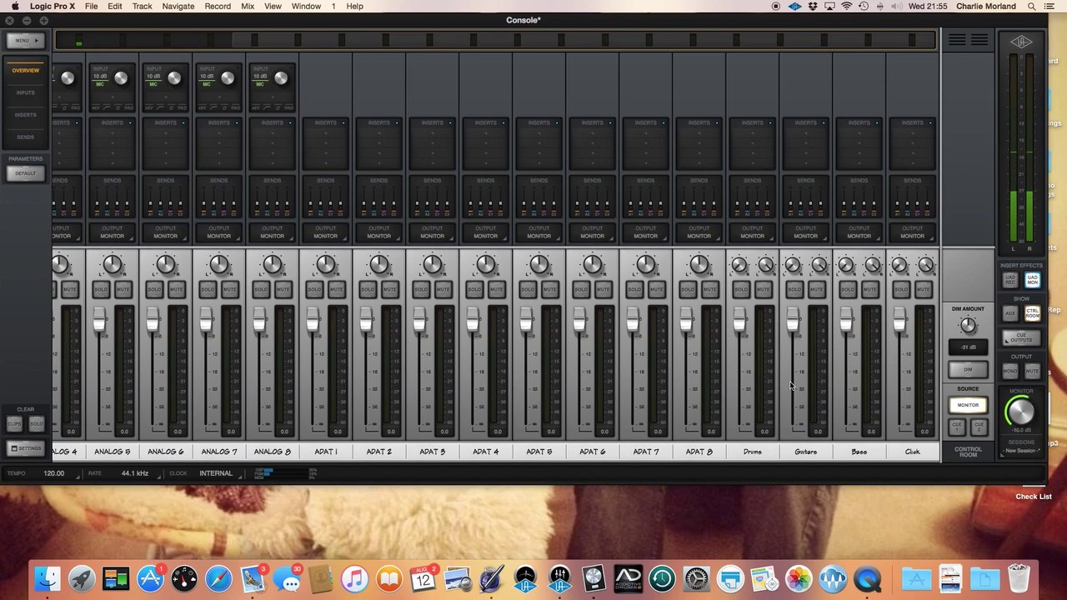
click(1007, 345)
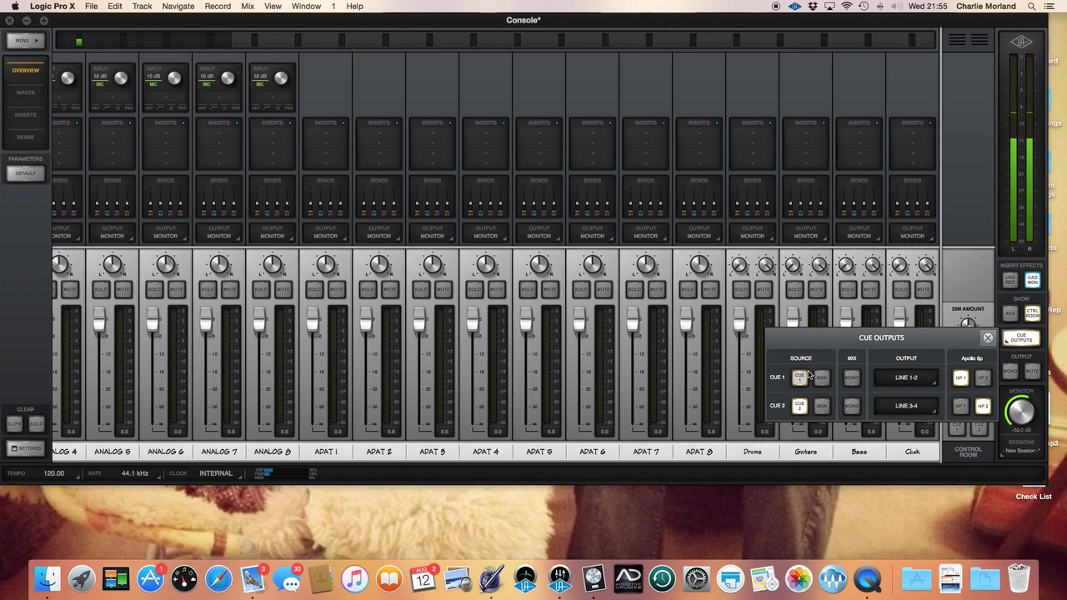
Set the outputs of Cue 1 and Cue 2 to NONE
click(799, 380)
click(906, 377)
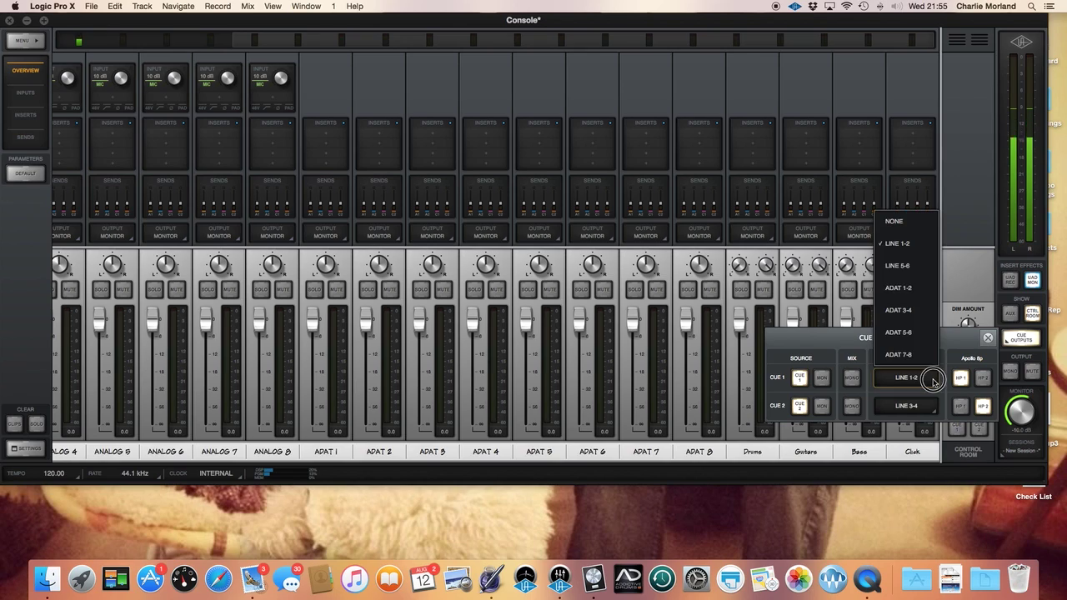
click(896, 218)
click(906, 406)
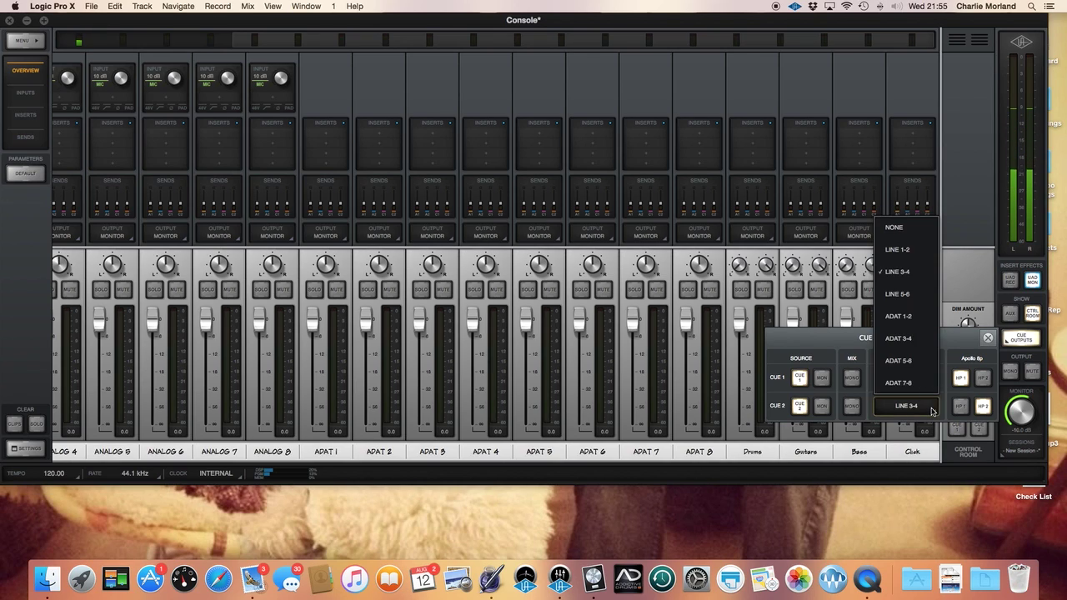
click(912, 234)
Assign Cue 1 to output LINE 1-2 and Cue 2 to LINE 3-4, and close the cue outputs settings
click(800, 379)
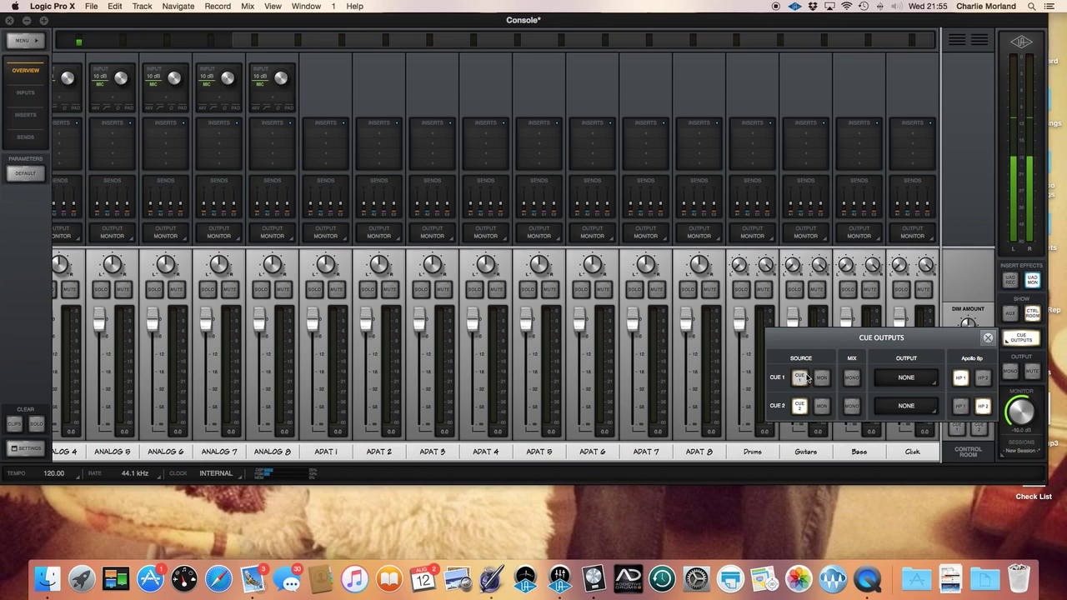
click(935, 386)
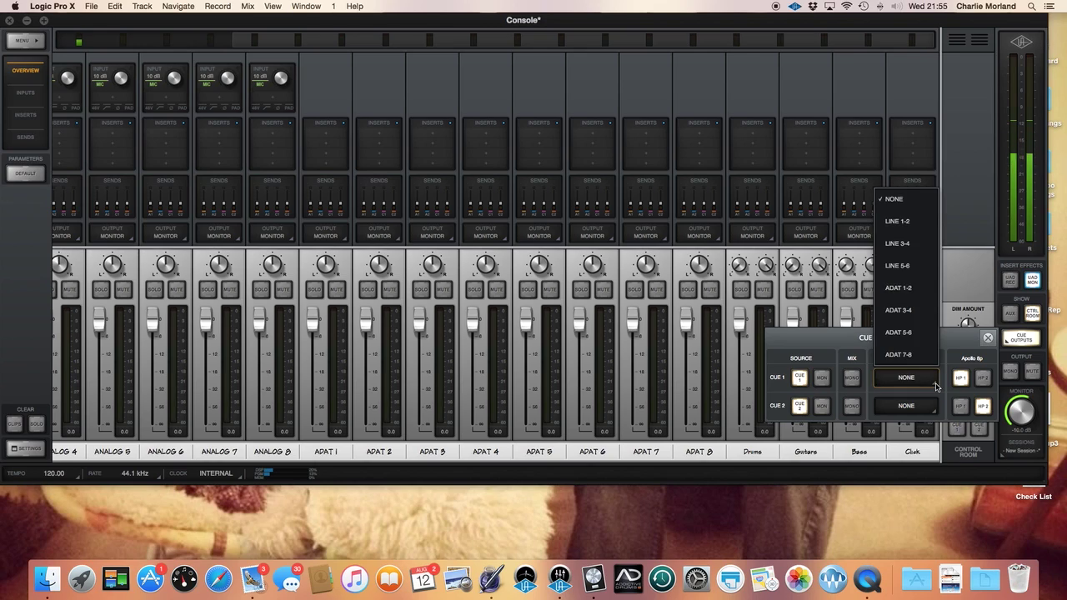
click(910, 223)
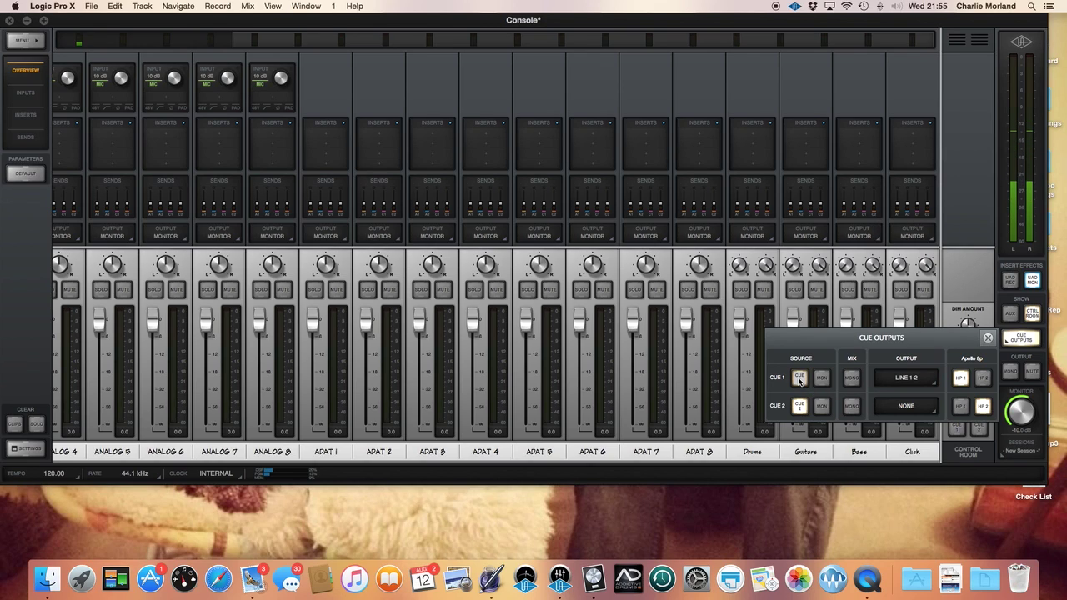
click(933, 409)
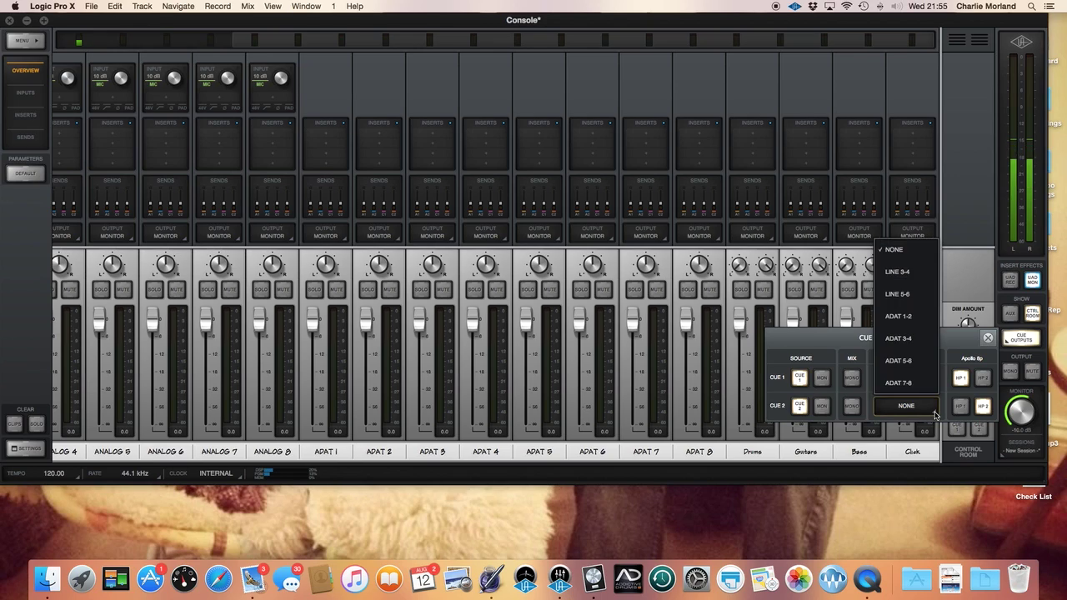
click(912, 273)
click(804, 412)
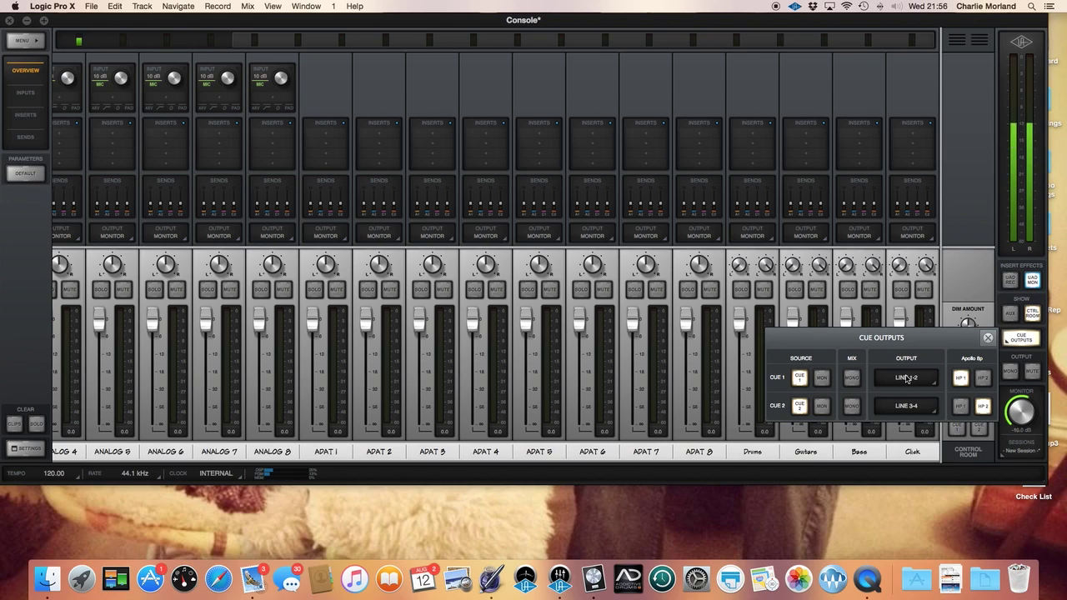
click(987, 338)
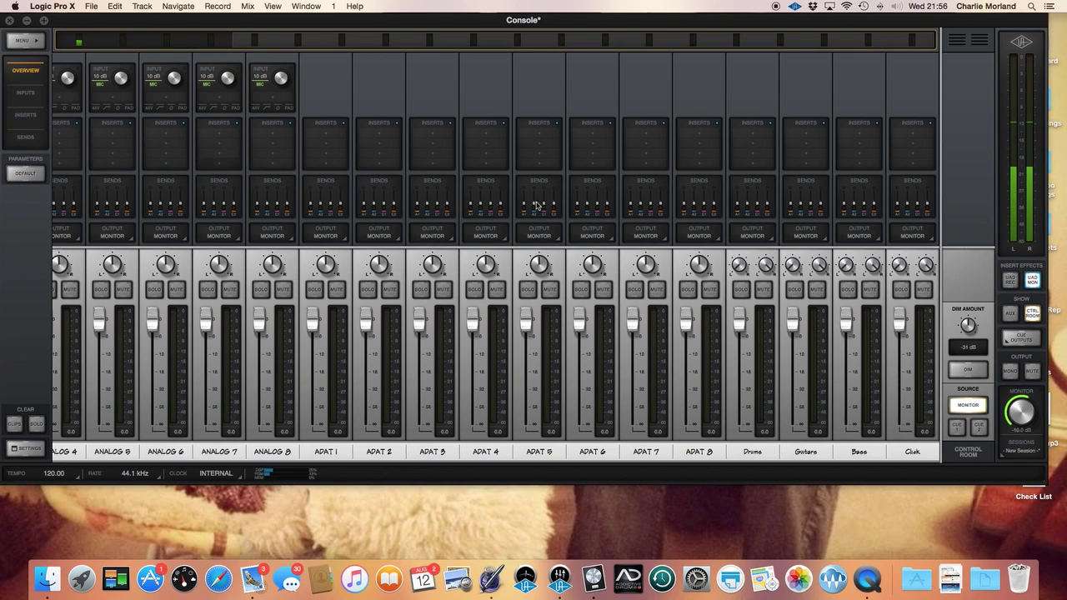
Inspect the Drums channel's sends, and view the Cue 2 and Cue 1 sends across all channels
click(758, 204)
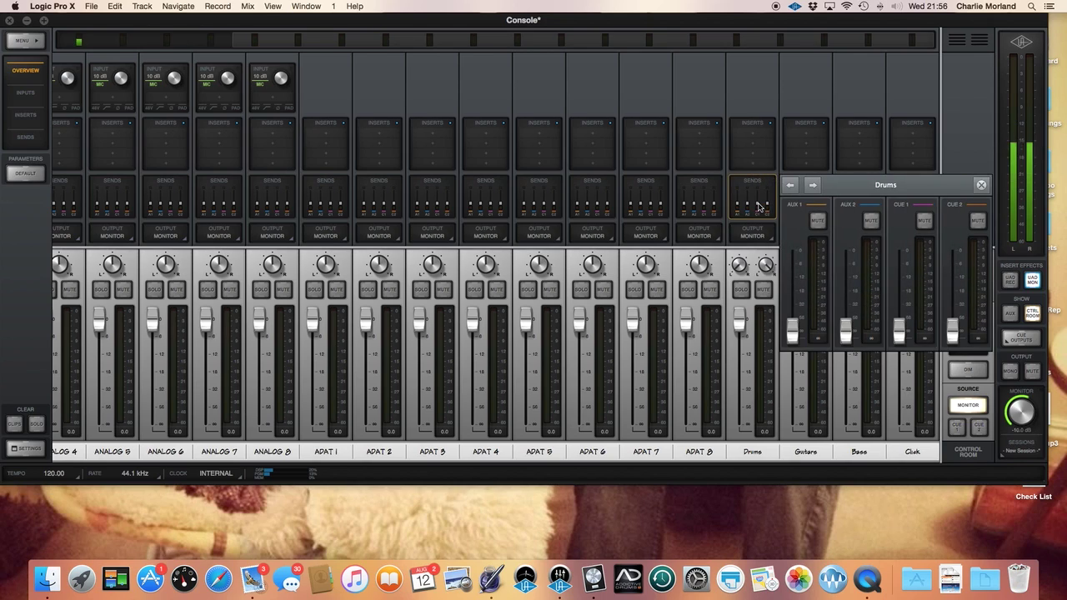
click(981, 184)
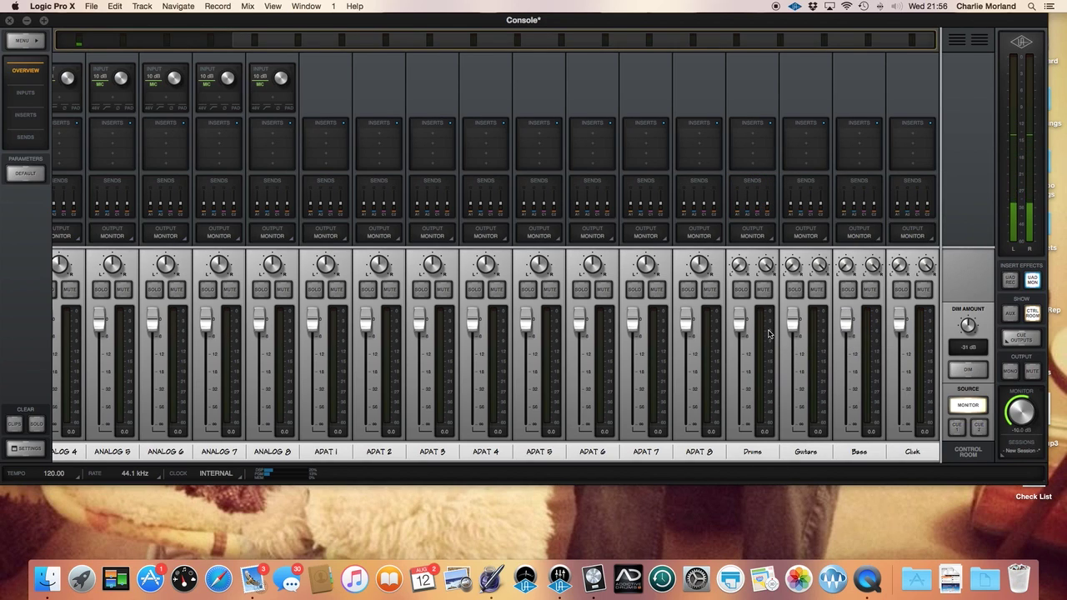
click(25, 137)
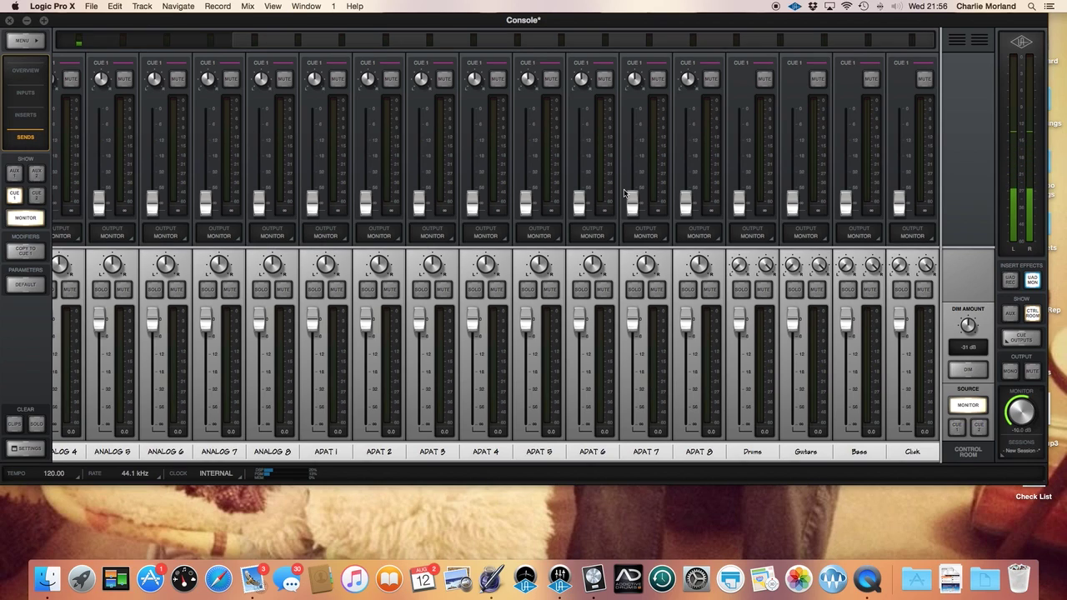
click(14, 173)
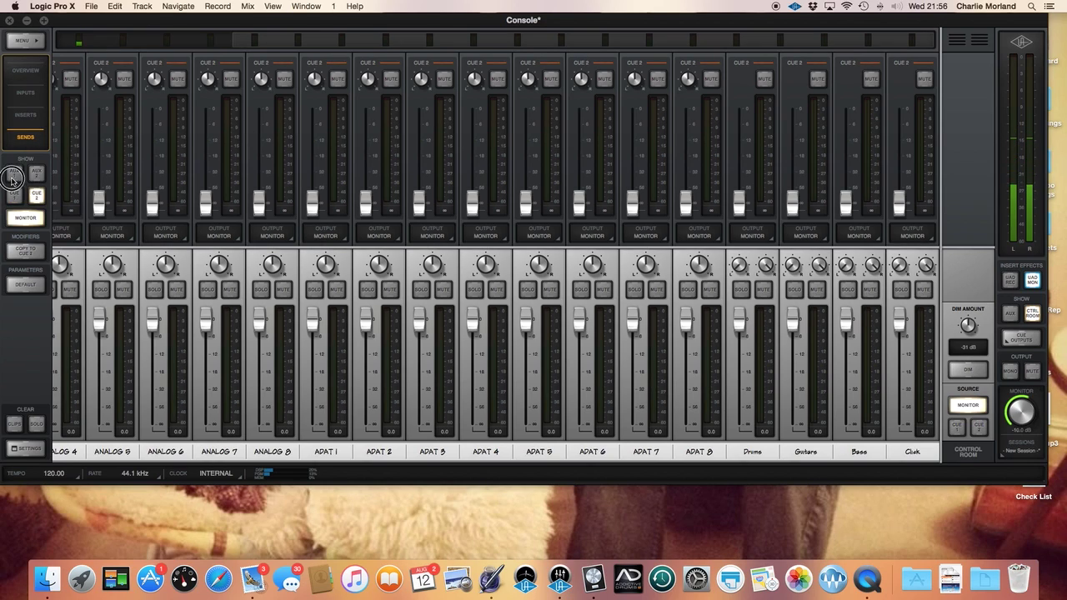
click(14, 195)
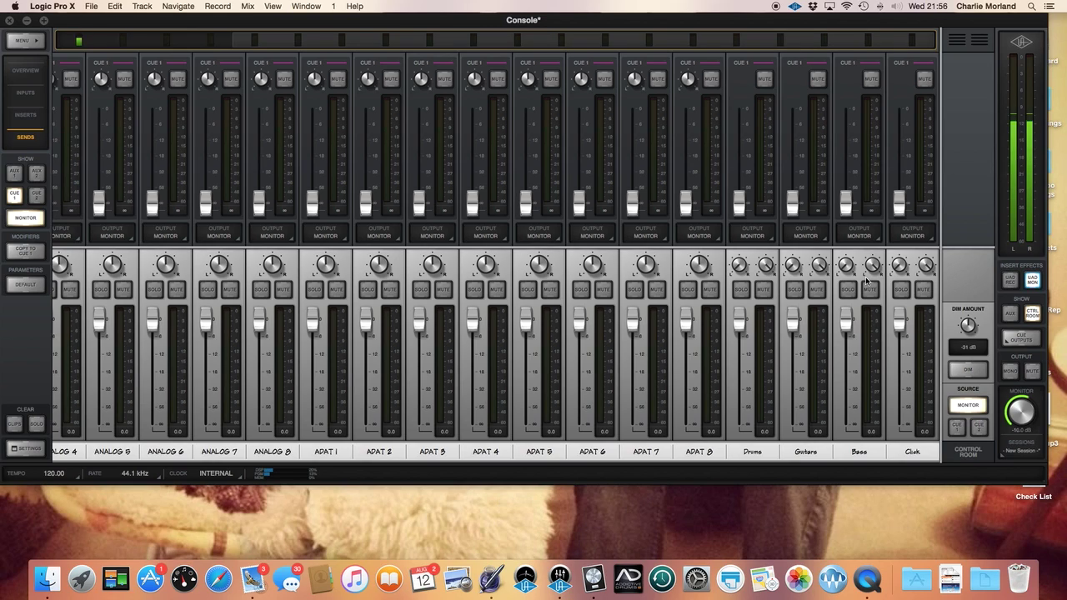
Review the cue output assignments and the Cue 1 send faders of the Drums, Guitars, Bass and Click channels
click(1022, 339)
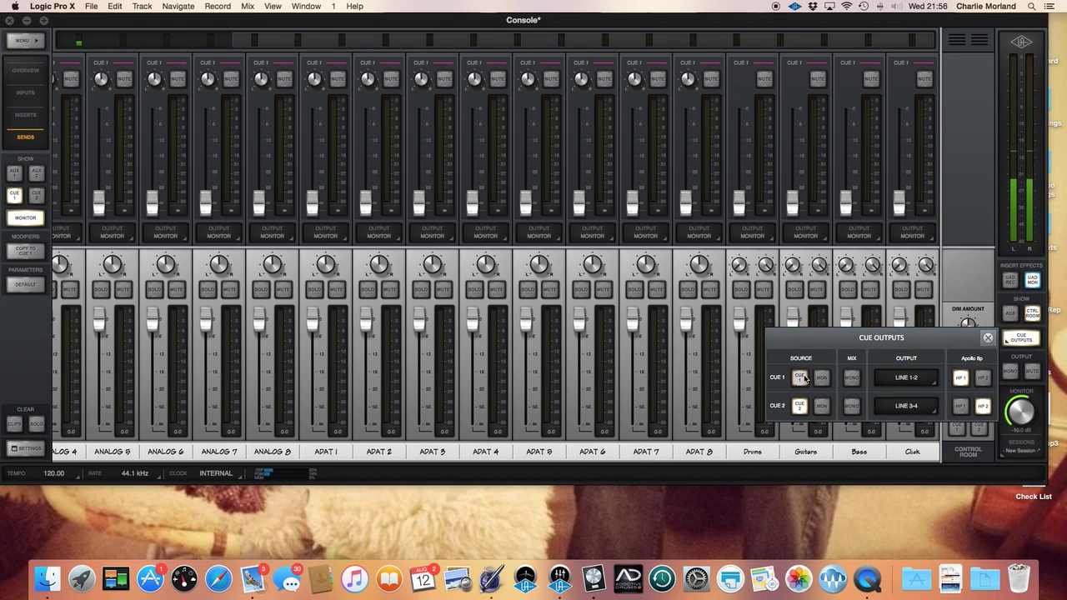
click(987, 337)
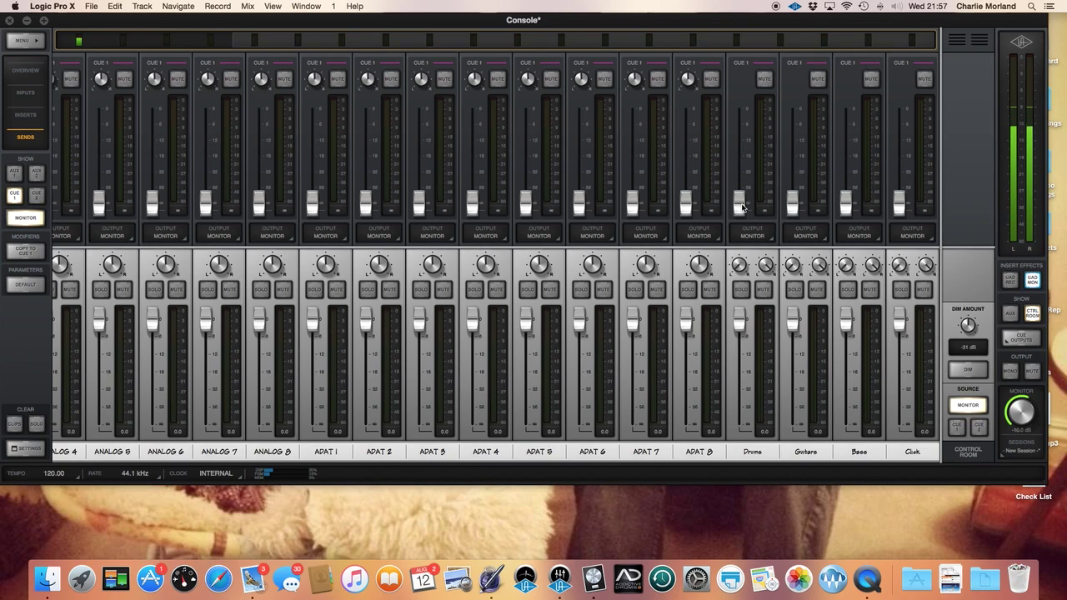
drag(738, 203, 793, 156)
drag(849, 218, 900, 209)
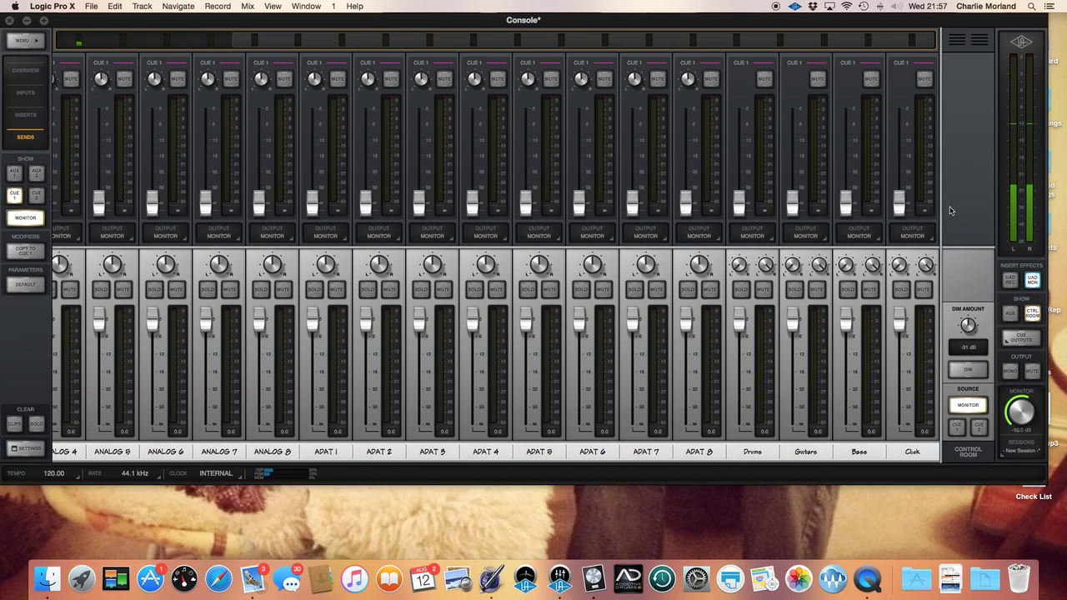
Show the Cue 2 sends and examine the faders of the Guitars, Bass and Click channels
click(37, 196)
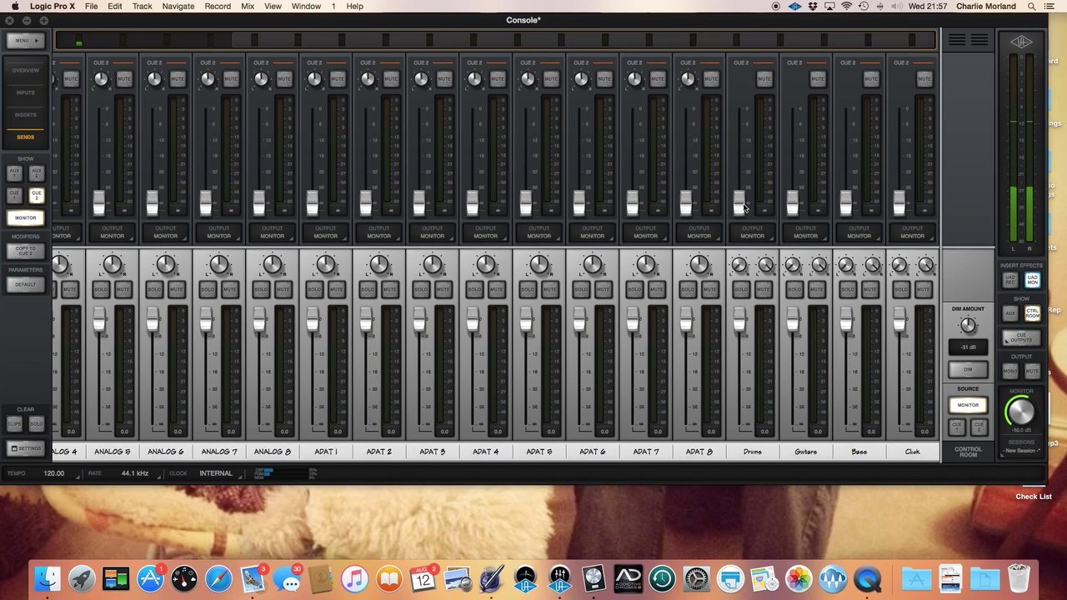
click(796, 203)
mouse_move(846, 200)
mouse_down()
mouse_move(847, 167)
mouse_move(847, 201)
mouse_up()
click(904, 203)
Audition Cue 1 and Cue 2 as the control room source, and return the source to Monitor
click(965, 408)
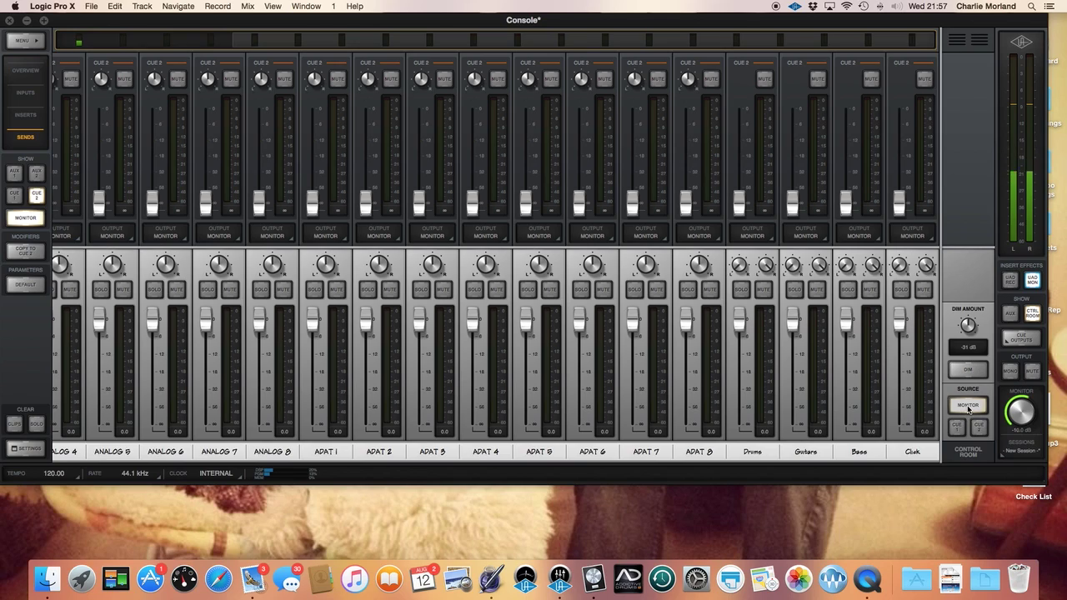
click(967, 406)
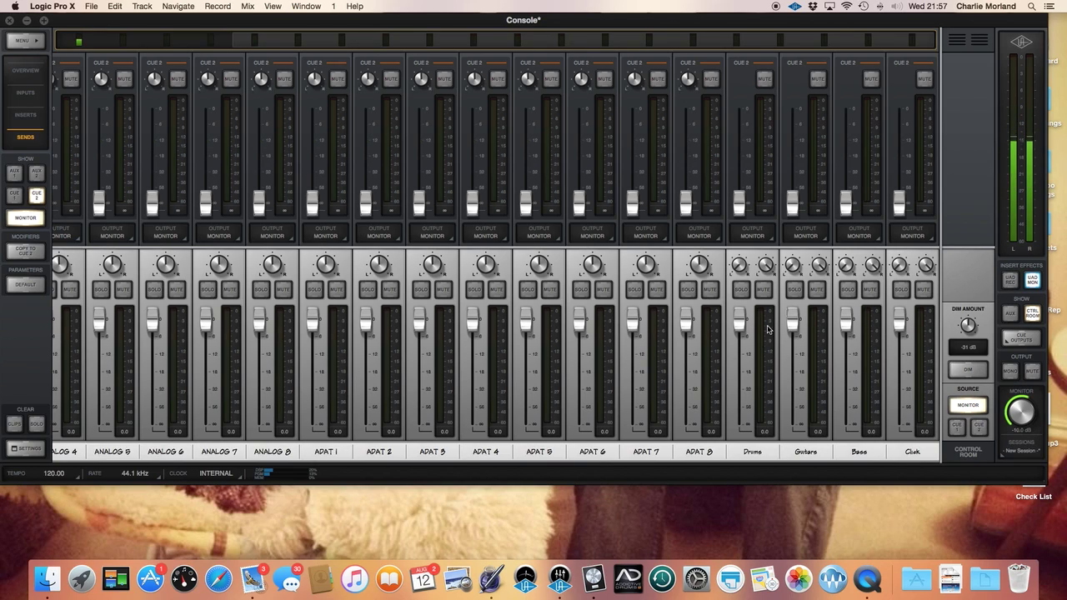
click(956, 427)
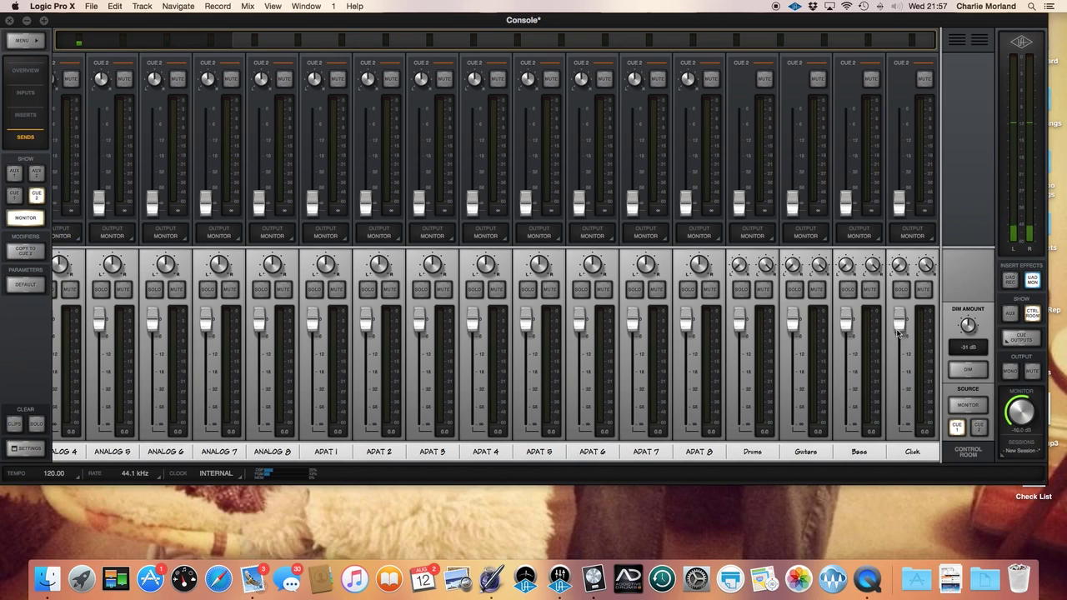
click(979, 427)
click(970, 409)
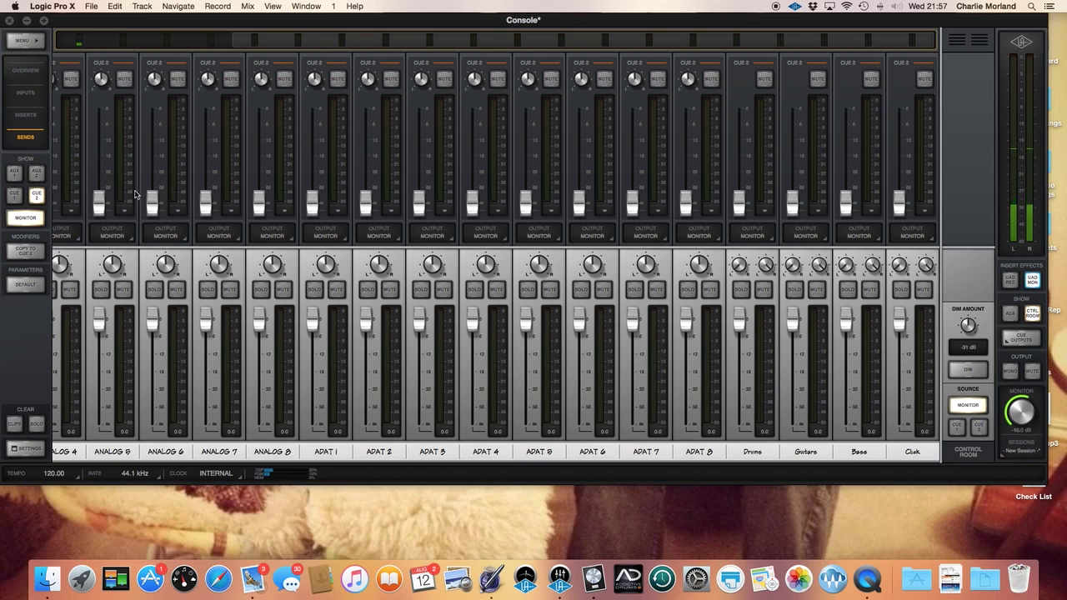
Display the aux channels, examine their Cue 1 sends and main faders, and hide the aux channels again
click(20, 74)
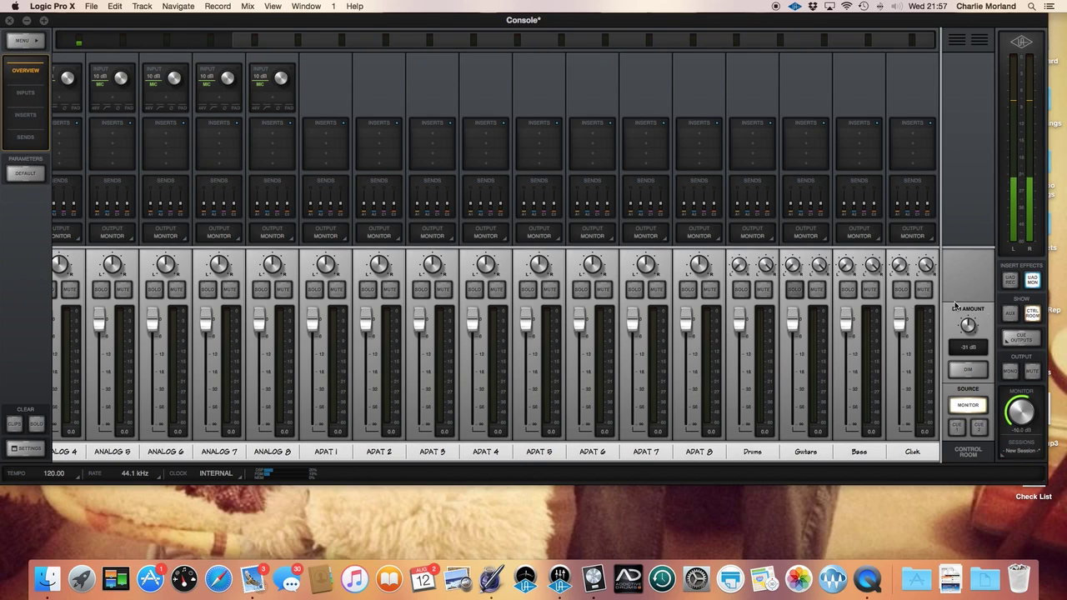
click(1011, 315)
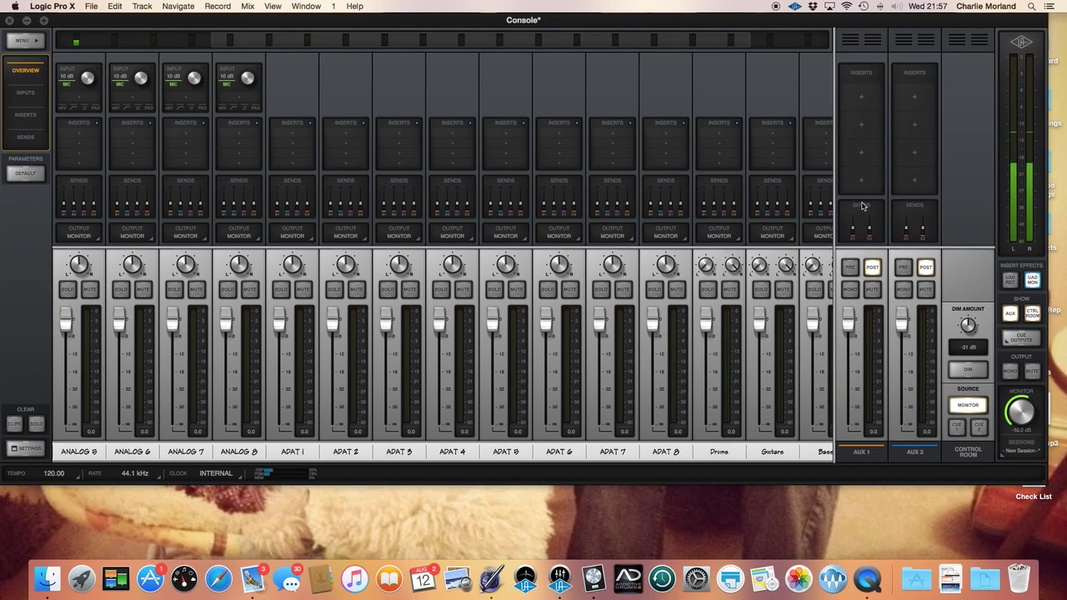
click(25, 137)
click(14, 194)
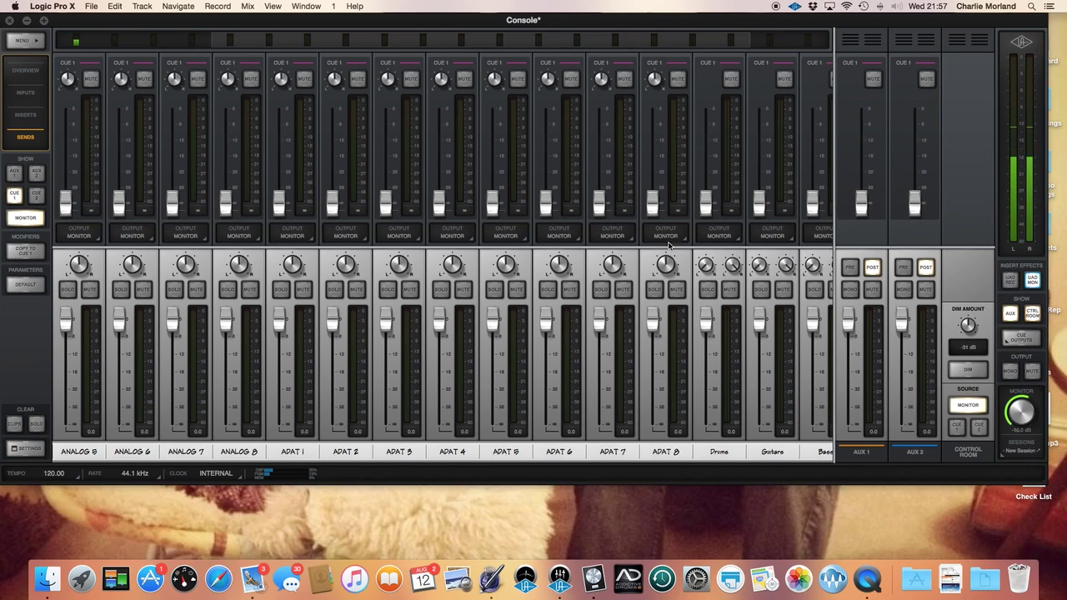
mouse_move(861, 201)
mouse_down()
mouse_move(857, 112)
mouse_move(857, 220)
mouse_up()
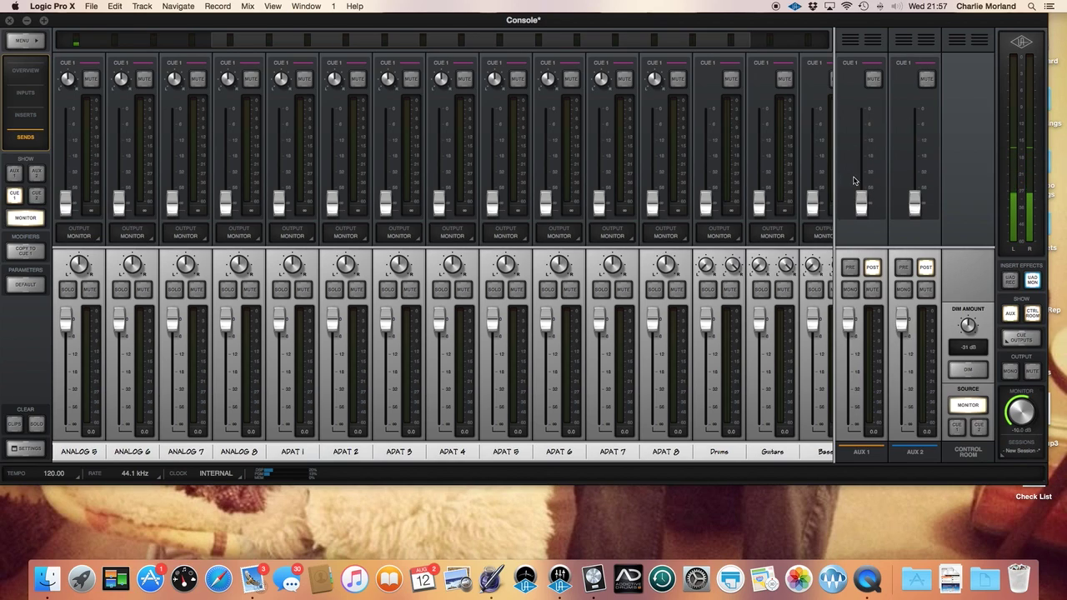
mouse_move(852, 321)
mouse_down()
mouse_move(848, 405)
mouse_move(846, 310)
mouse_move(850, 316)
mouse_up()
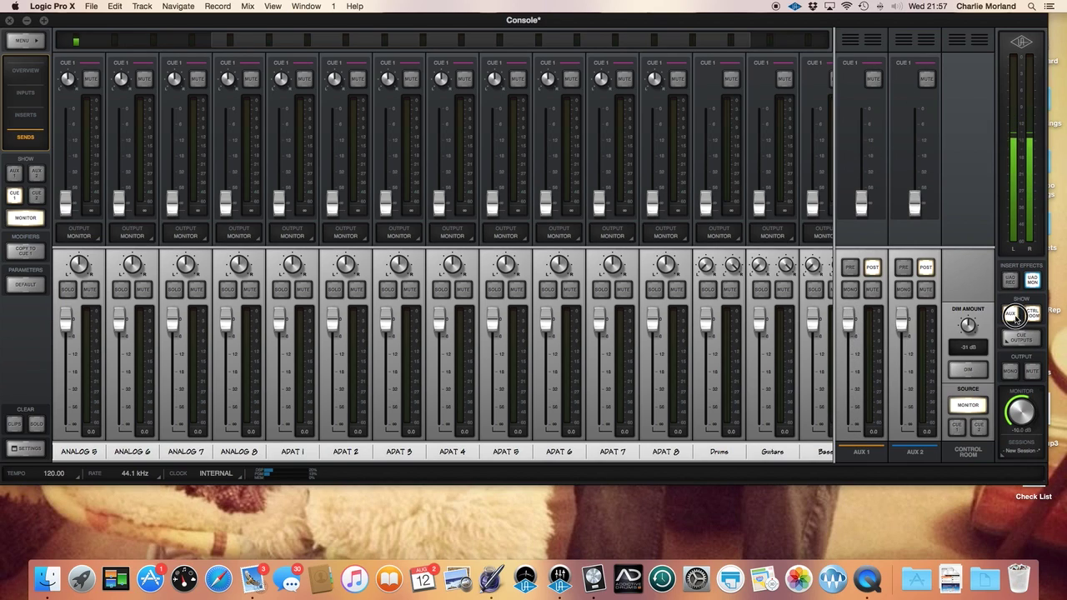
click(1011, 313)
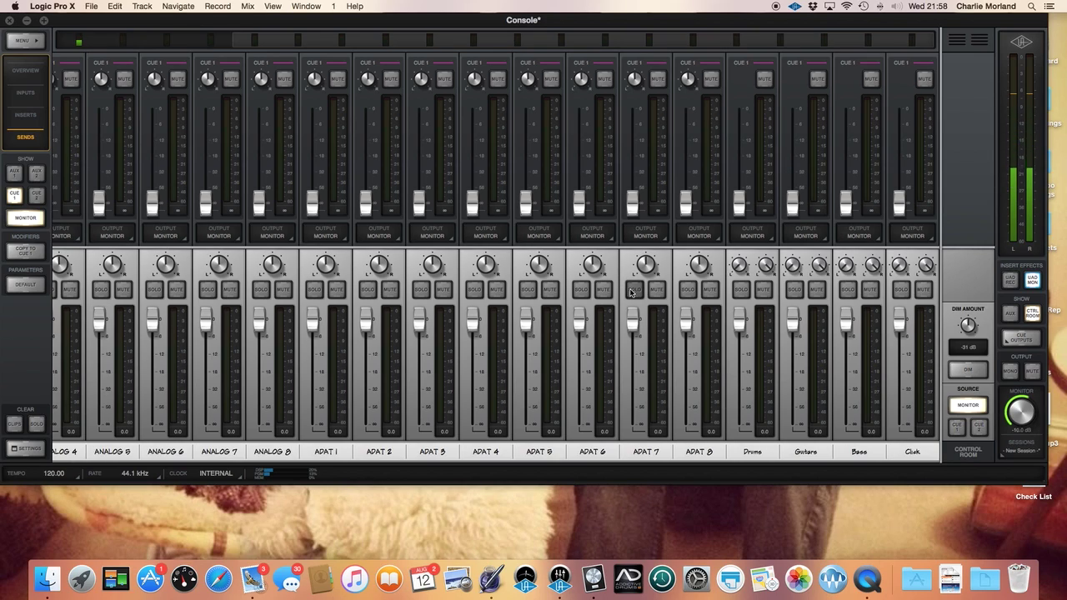
drag(431, 48, 151, 29)
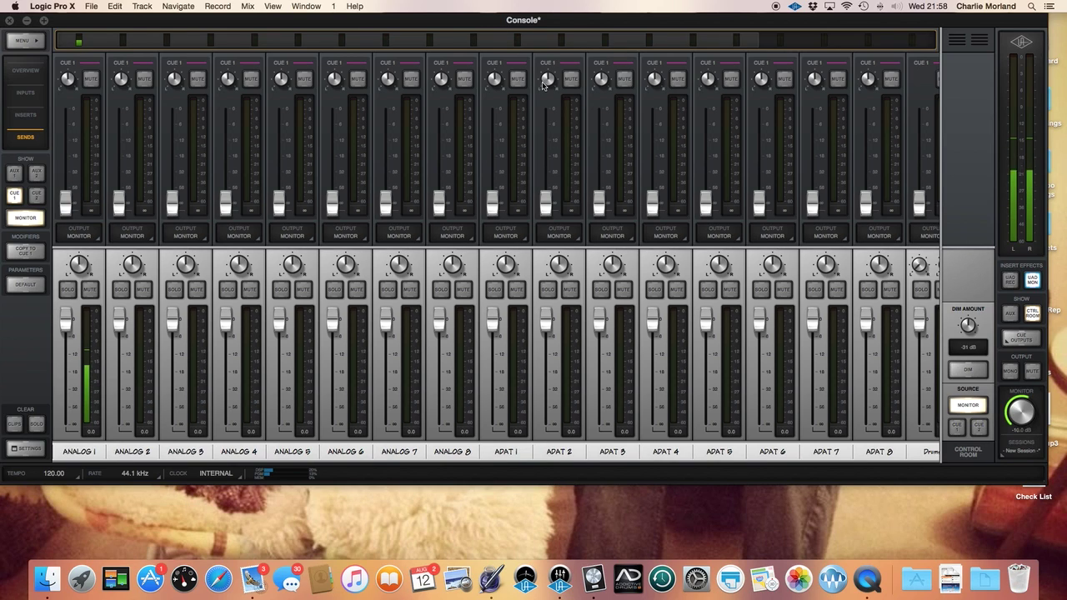
drag(566, 25, 565, 24)
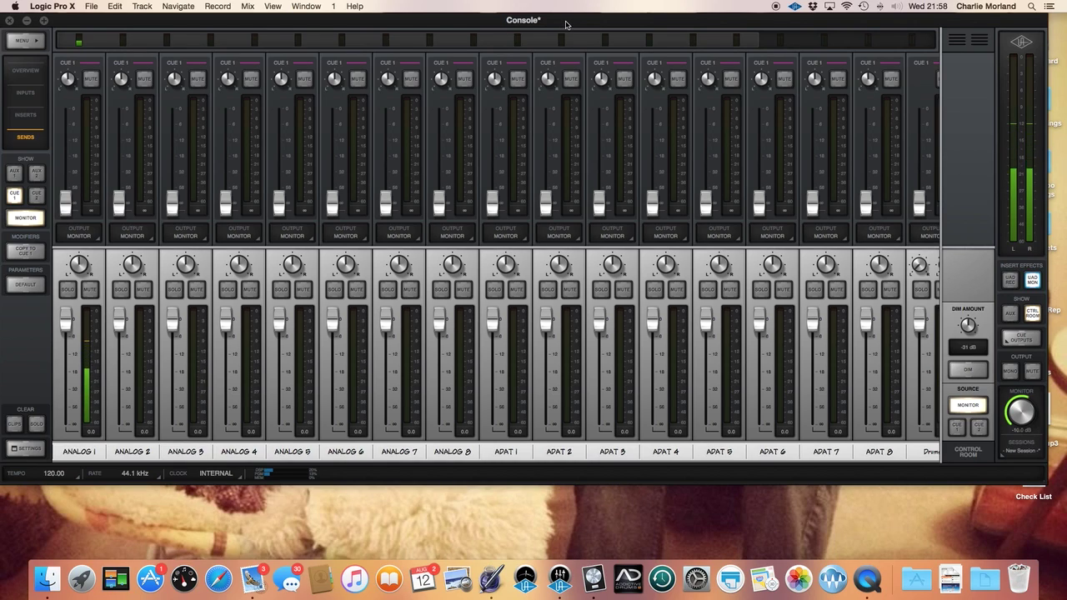
drag(565, 24, 576, 25)
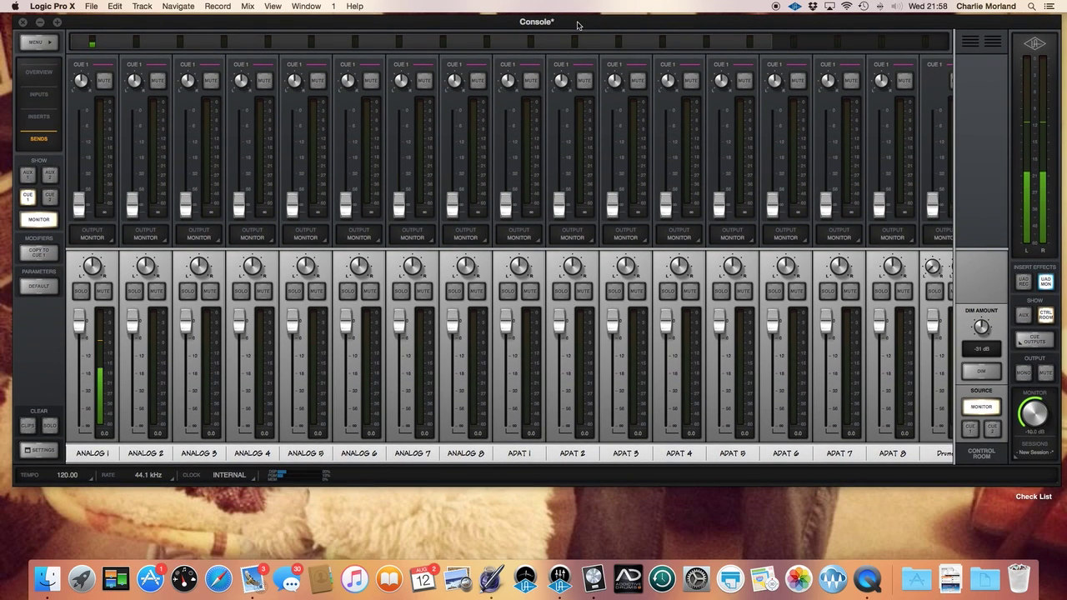
drag(577, 25, 578, 26)
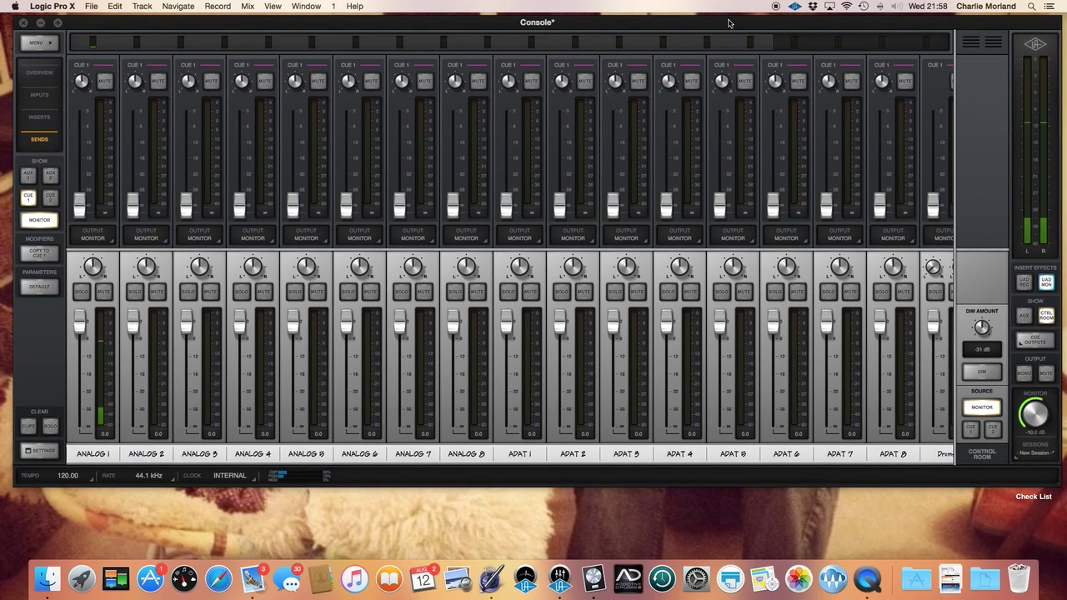